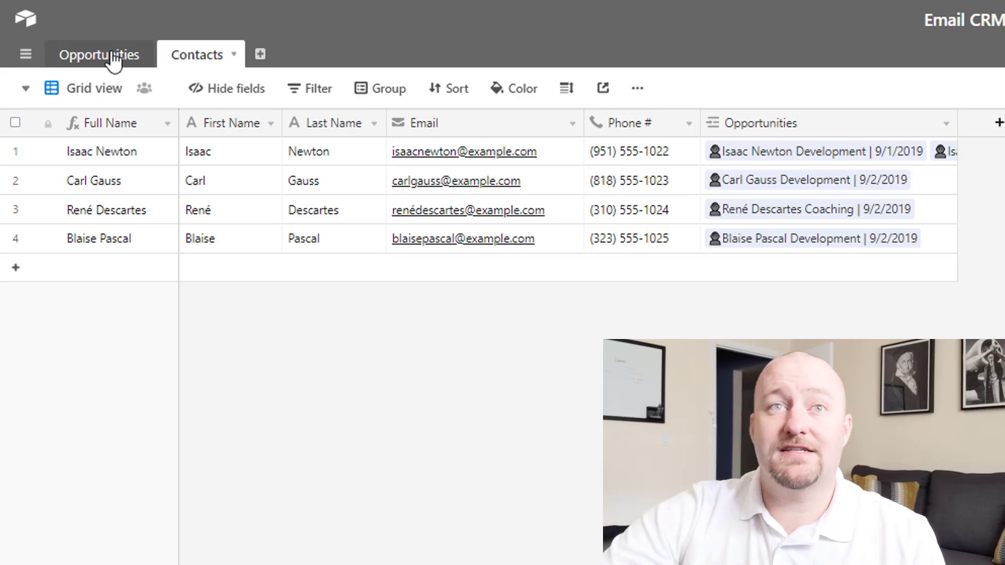
Step: Examine the linked Opportunities and Contacts tables, comparing the creation dates and types of the first contact's two opportunities
{"action": "left_click", "coordinate": [114, 61]}
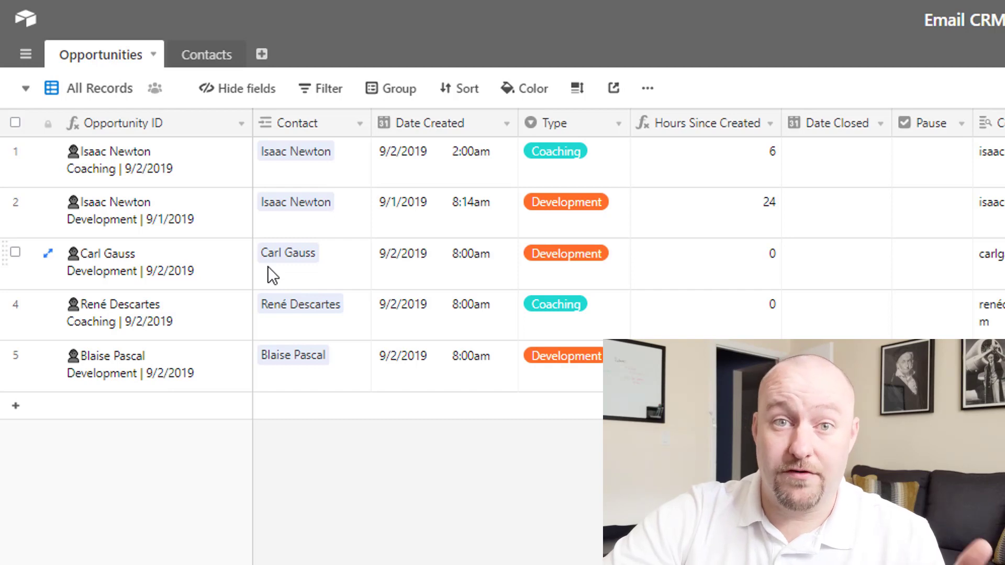
{"action": "left_click", "coordinate": [207, 56]}
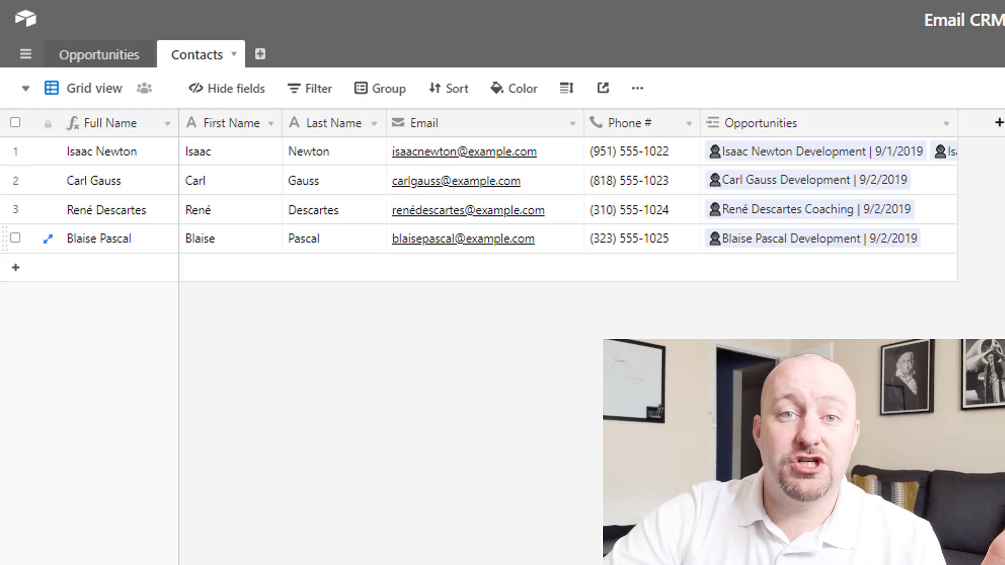
{"action": "left_click", "coordinate": [90, 61]}
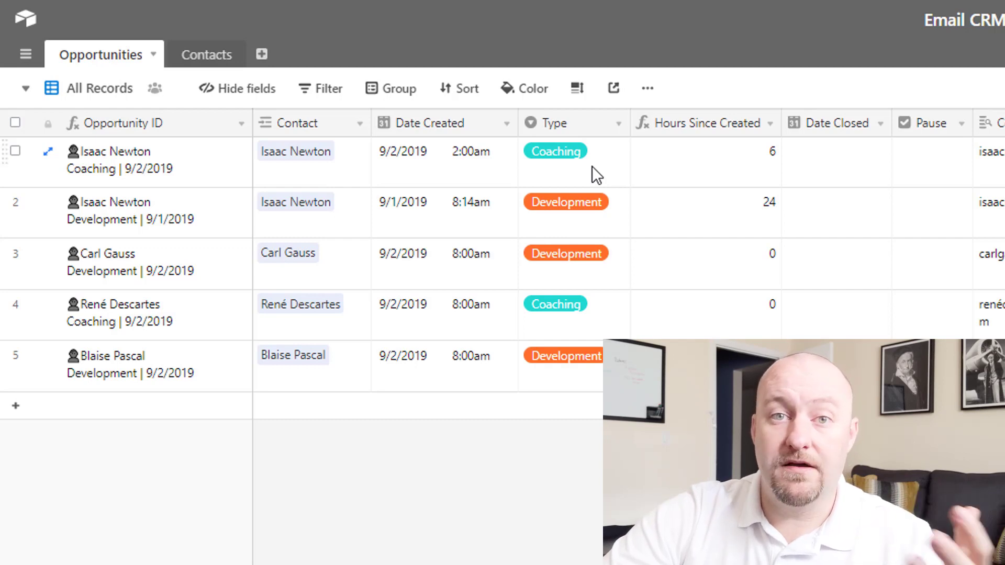
{"action": "left_click", "coordinate": [671, 173]}
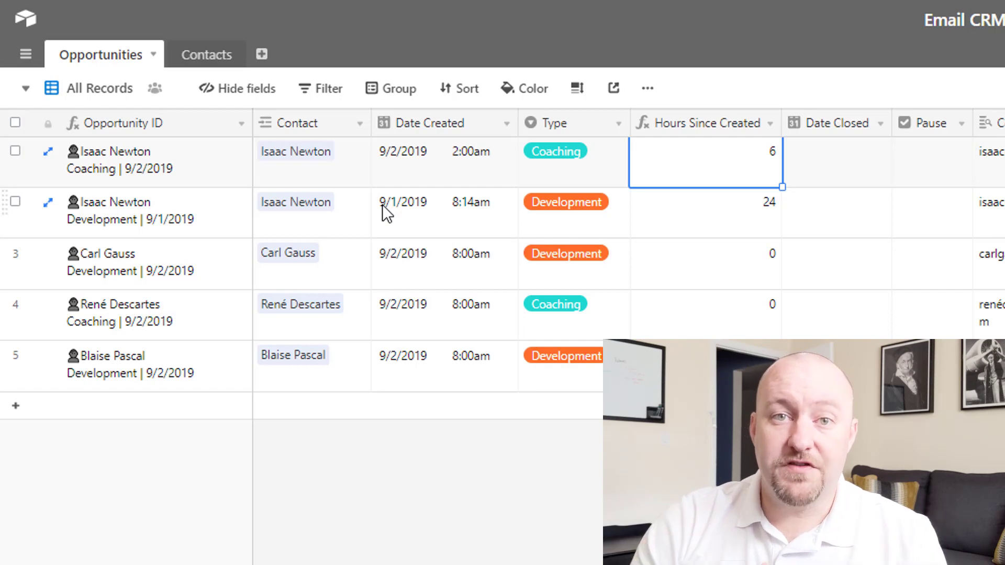
{"action": "left_click_drag", "start_coordinate": [137, 174], "coordinate": [146, 233]}
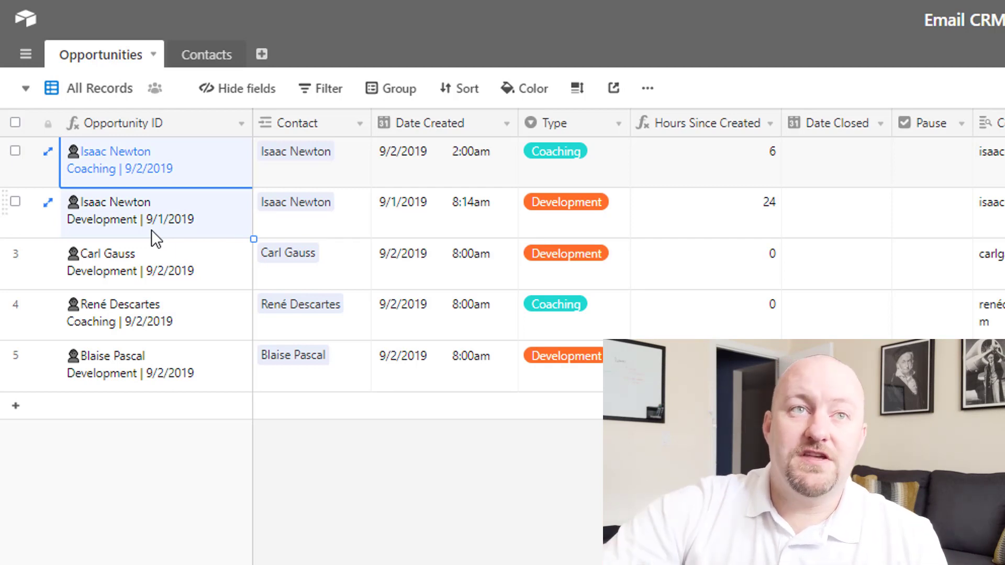
{"action": "left_click", "coordinate": [500, 174]}
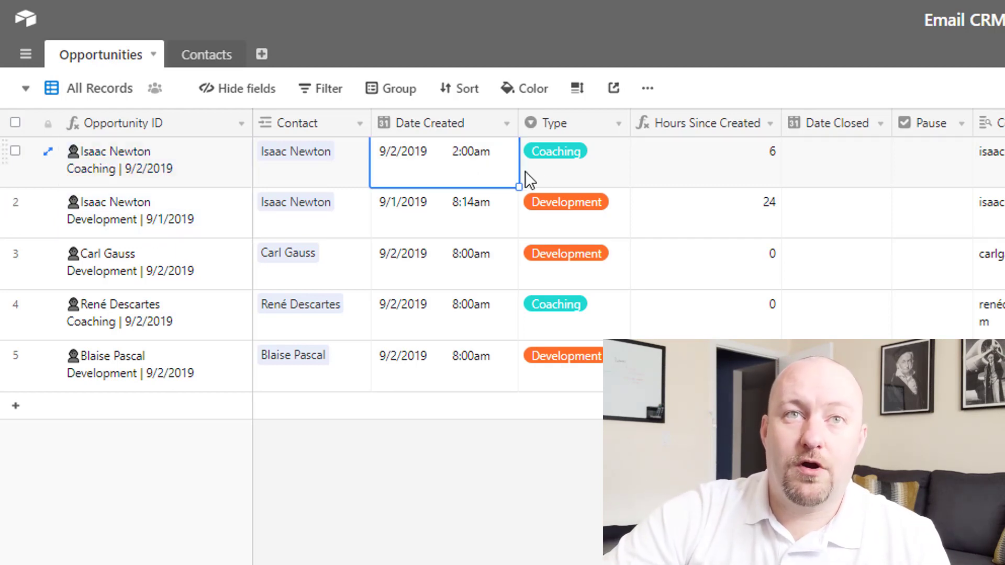
{"action": "left_click", "coordinate": [567, 168]}
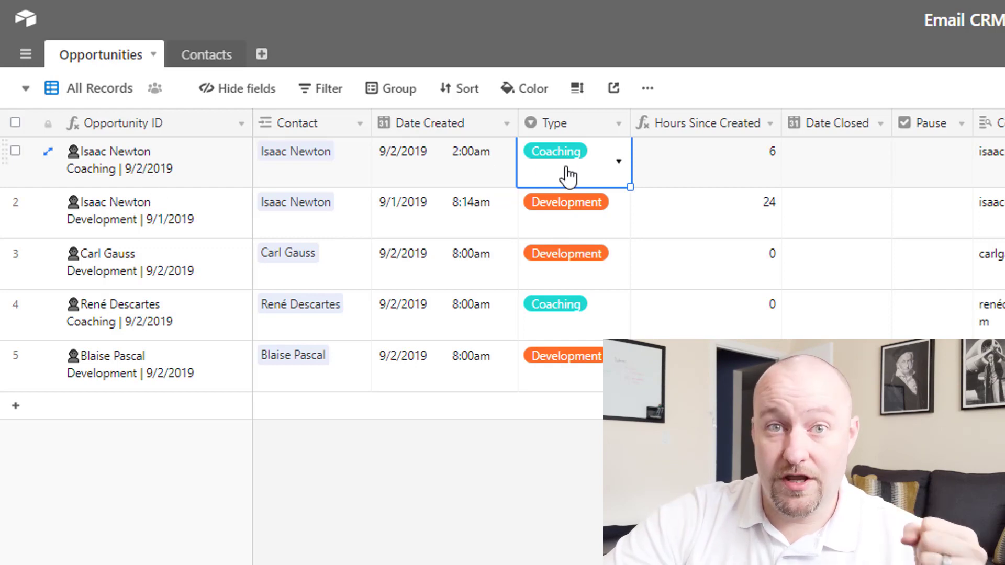
{"action": "left_click", "coordinate": [175, 223]}
{"action": "left_click", "coordinate": [580, 228]}
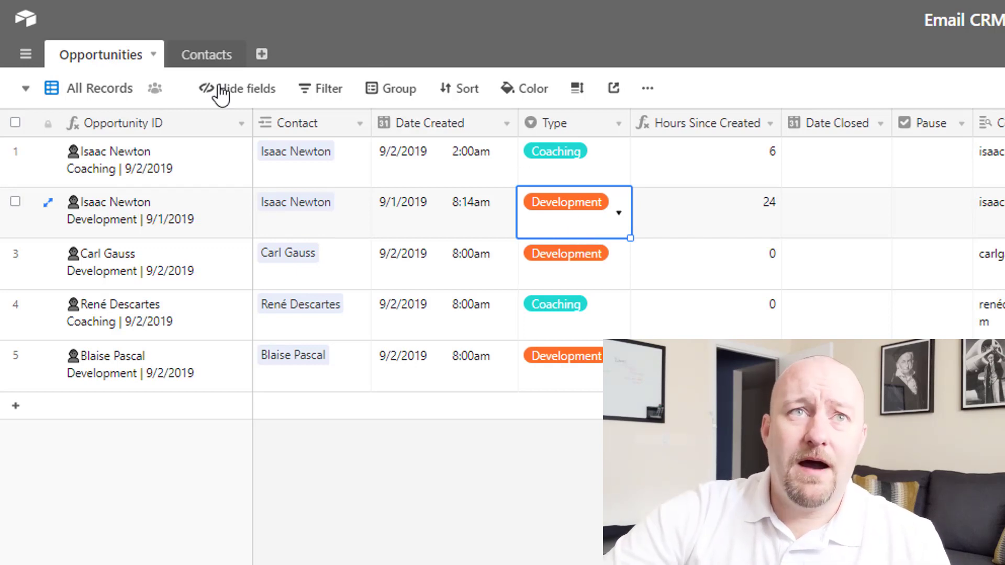
{"action": "left_click", "coordinate": [202, 58]}
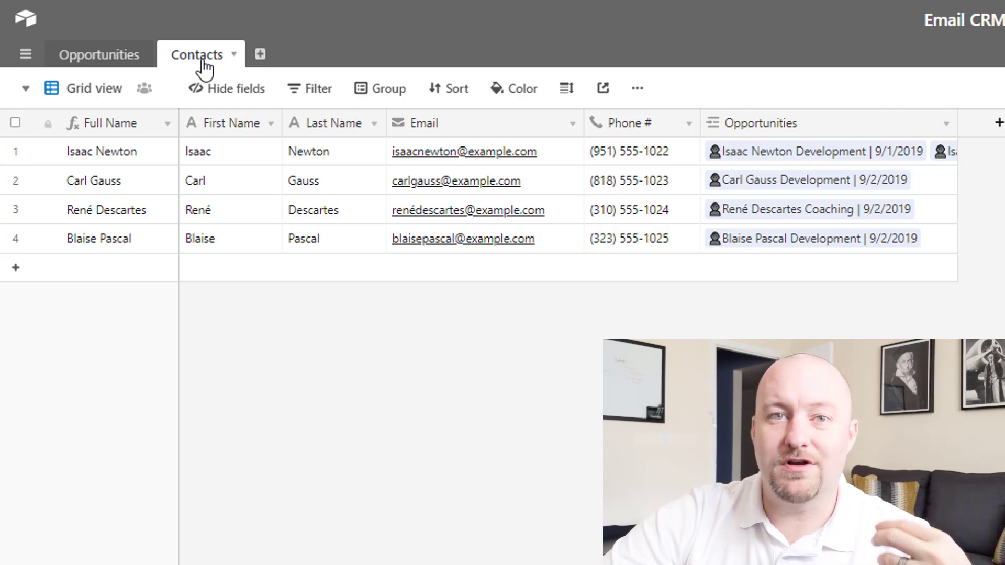
{"action": "left_click", "coordinate": [106, 59]}
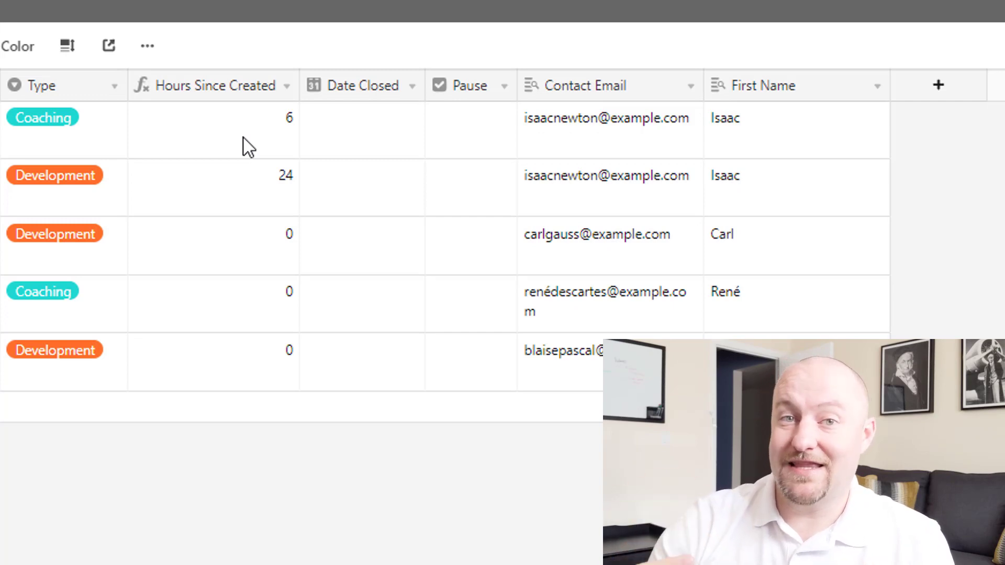
Step: Review the Pause and Contact Email fields and the lookup configuration of the First Name field in Opportunities
{"action": "left_click", "coordinate": [470, 125]}
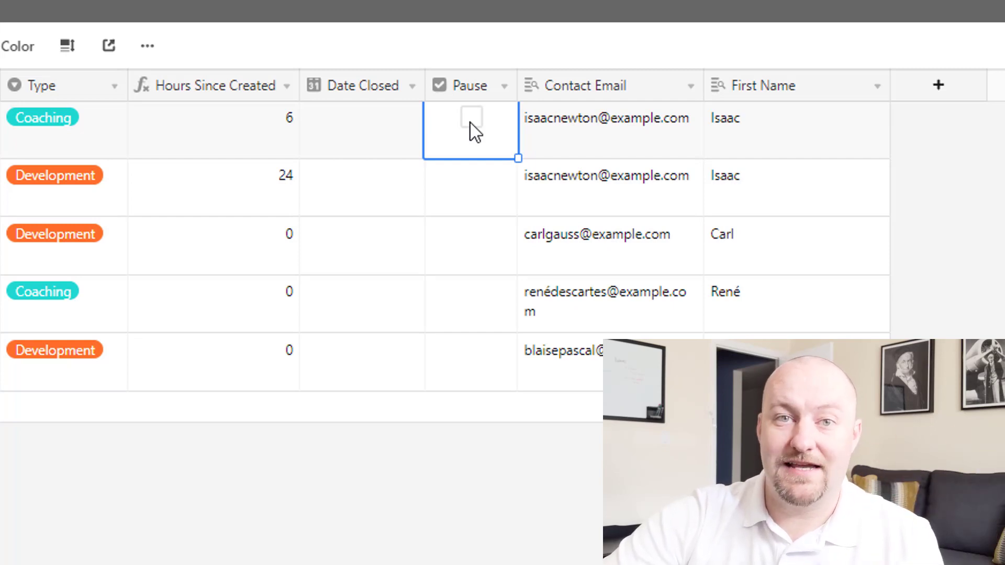
{"action": "left_click", "coordinate": [566, 130]}
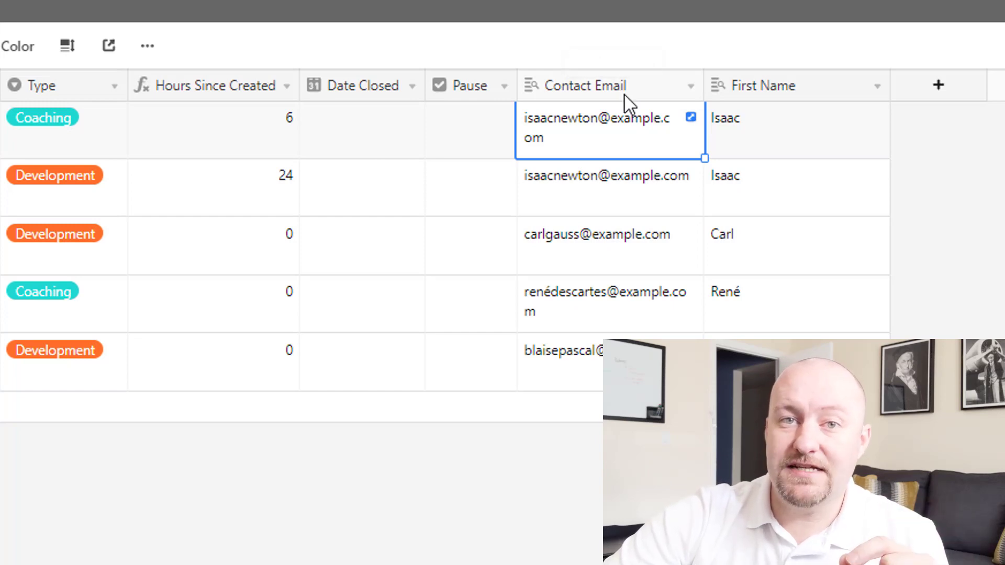
{"action": "double_click", "coordinate": [776, 93]}
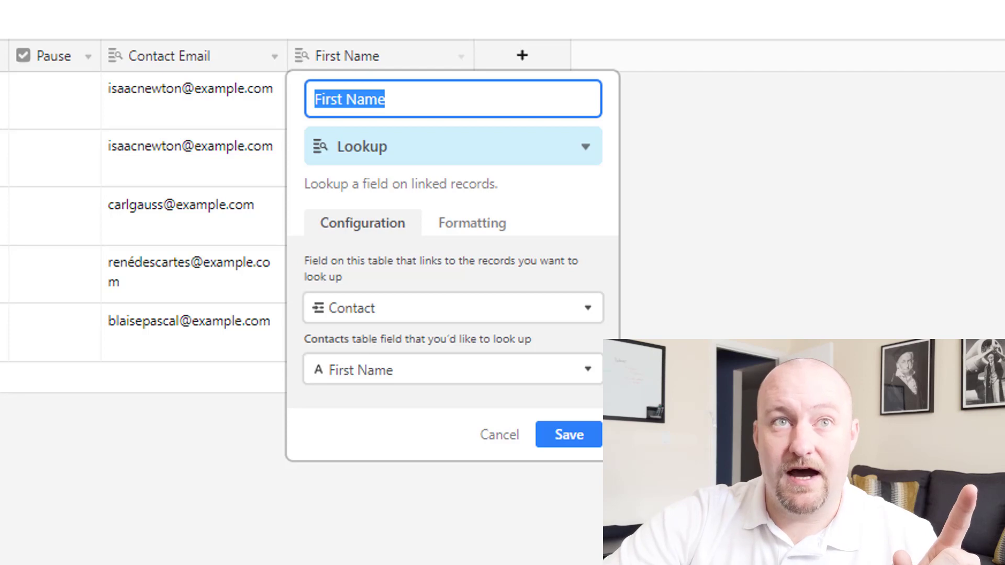
{"action": "key", "text": "Return"}
{"action": "left_click", "coordinate": [363, 107]}
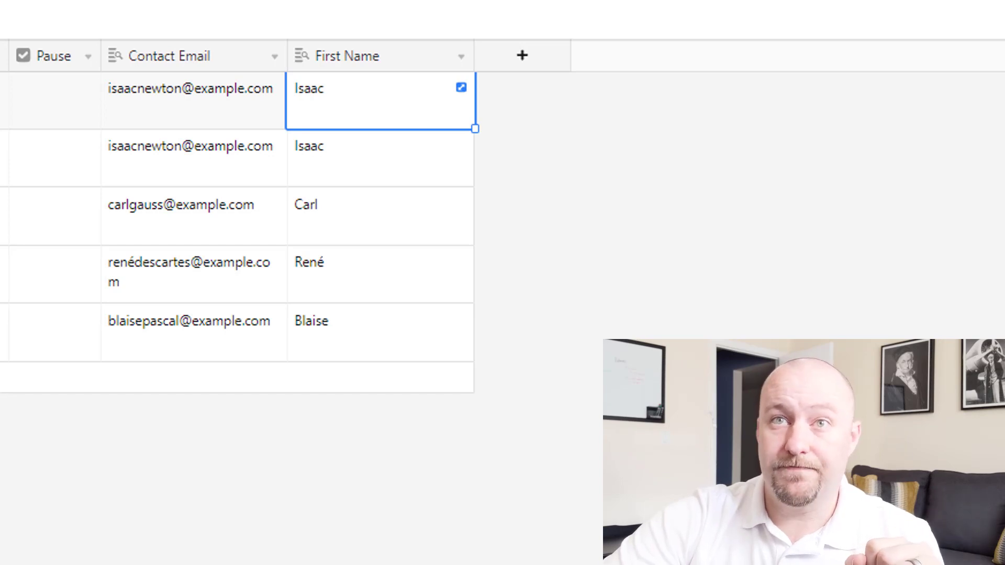
{"action": "left_click", "coordinate": [194, 105]}
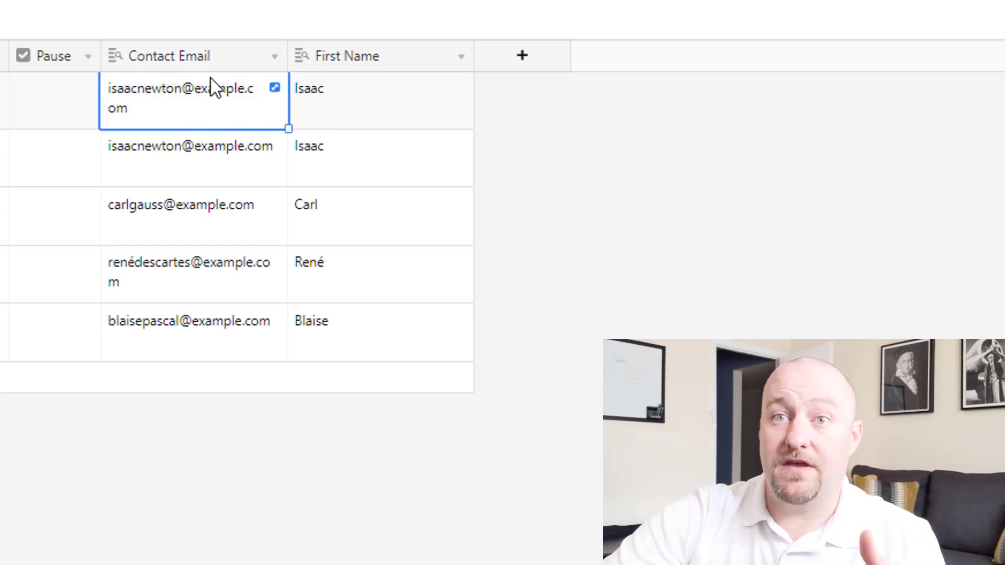
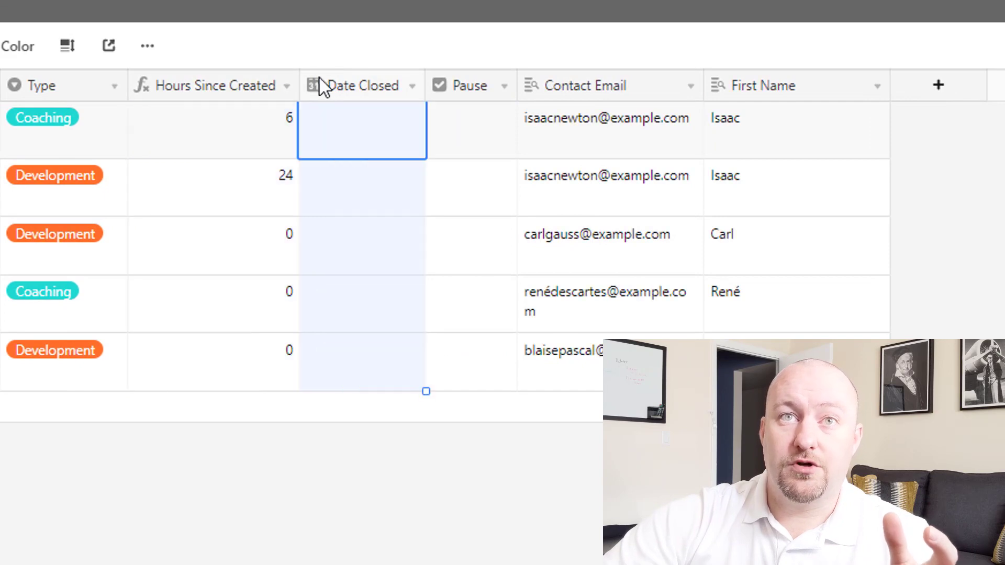
Step: Set the Date Closed of the third opportunity to 9/2/2019
{"action": "left_click", "coordinate": [264, 87]}
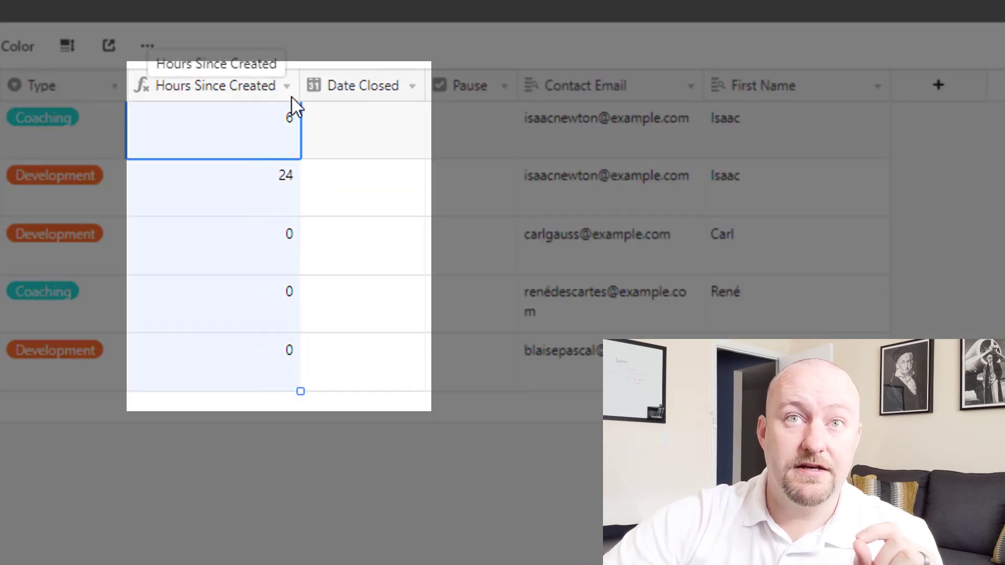
{"action": "left_click", "coordinate": [356, 91]}
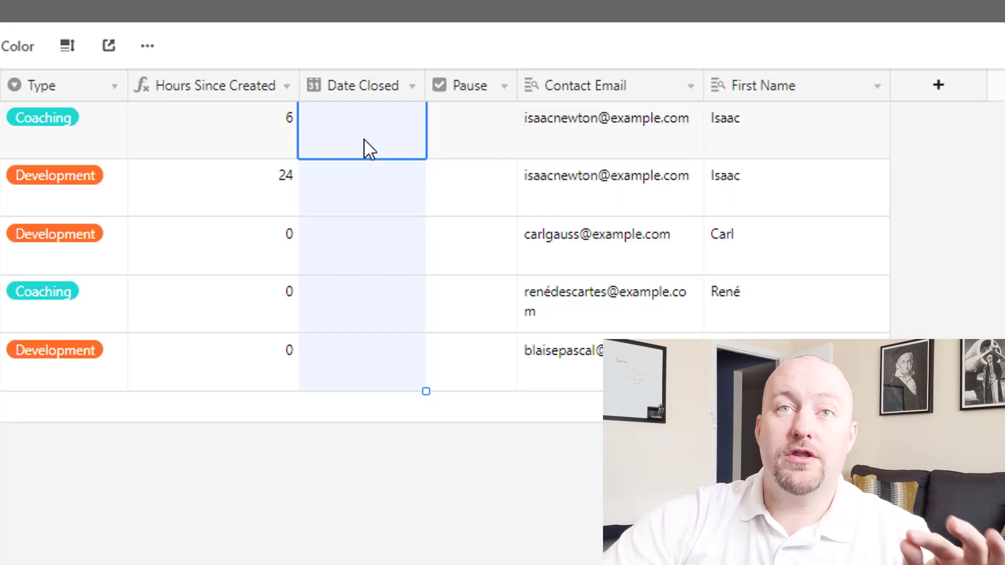
{"action": "left_click", "coordinate": [323, 211]}
{"action": "left_click", "coordinate": [328, 261]}
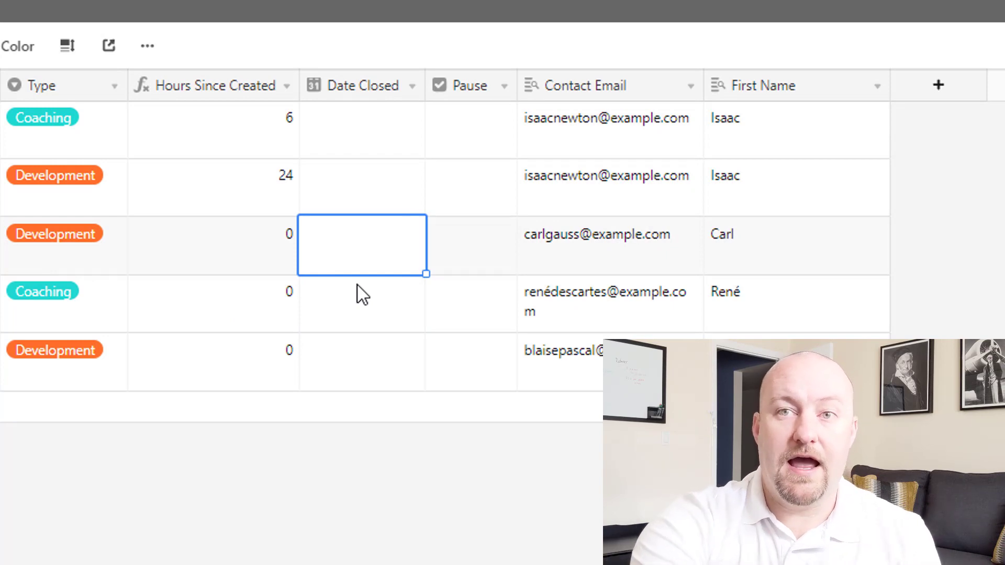
{"action": "type", "text": "9/2"}
{"action": "key", "text": "Return"}
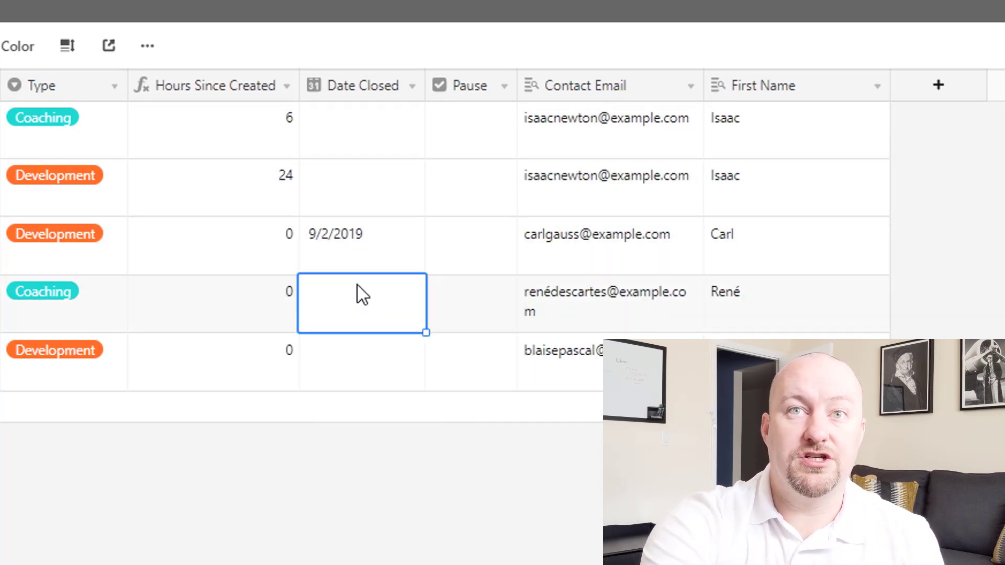
Step: Examine the third opportunity's closing date and hours, and inspect each part of the Hours Since Created formula
{"action": "left_click", "coordinate": [347, 235]}
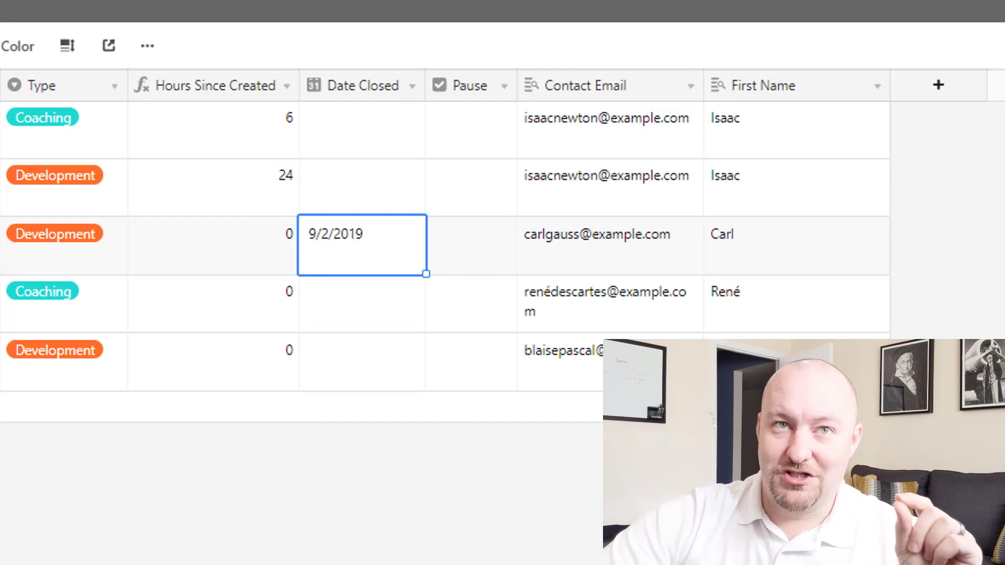
{"action": "left_click", "coordinate": [2, 245]}
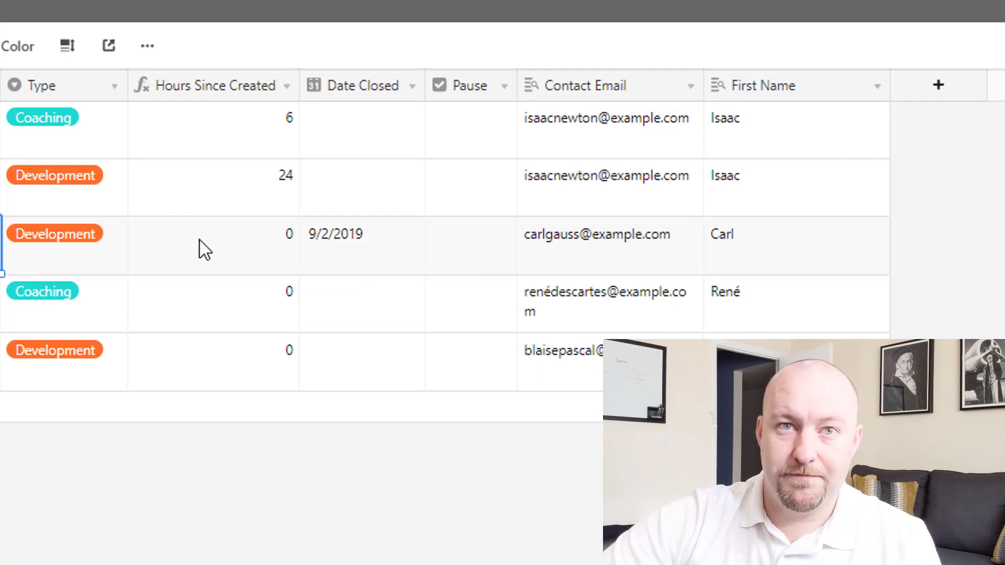
{"action": "left_click", "coordinate": [239, 251]}
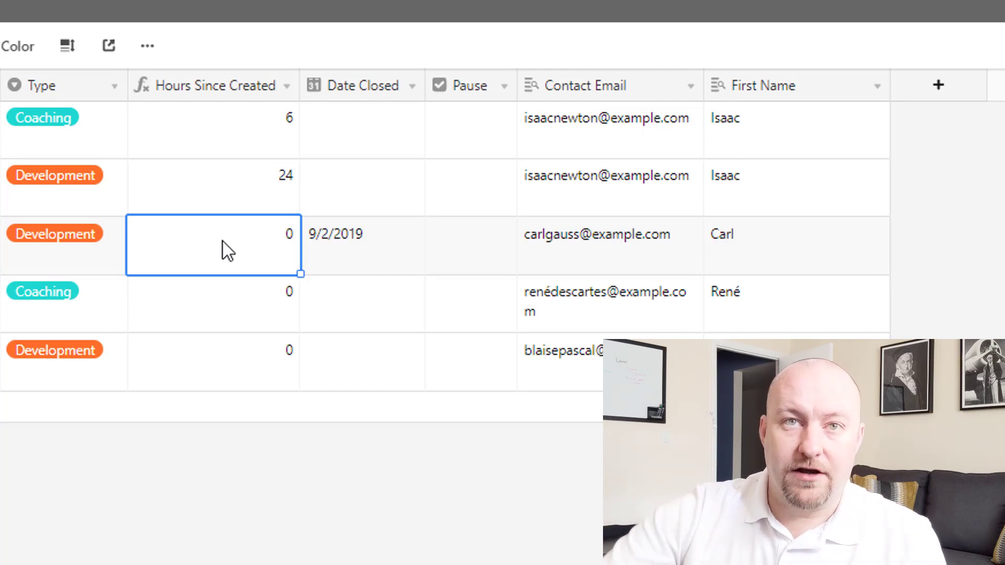
{"action": "double_click", "coordinate": [203, 89]}
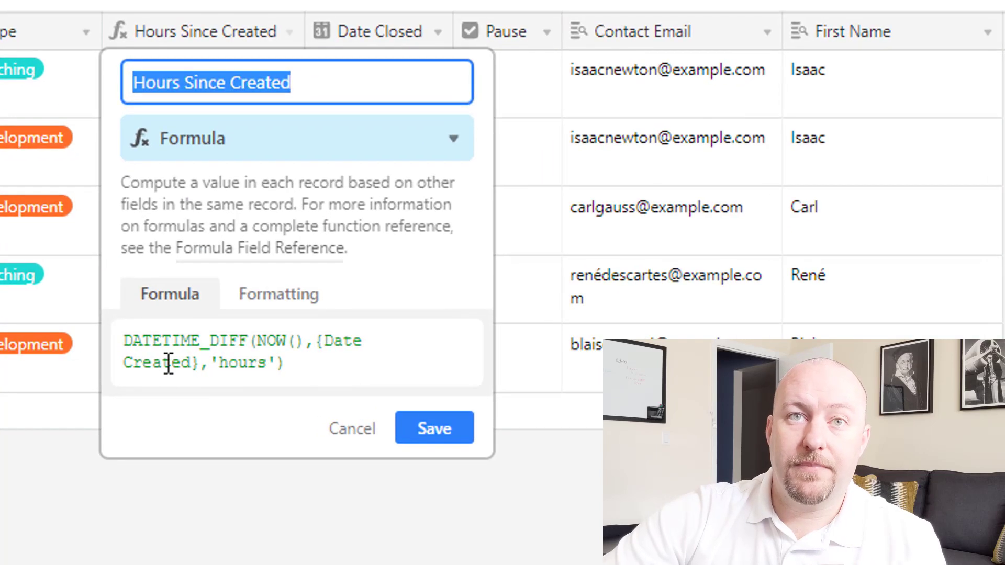
{"action": "left_click_drag", "start_coordinate": [124, 339], "coordinate": [248, 341]}
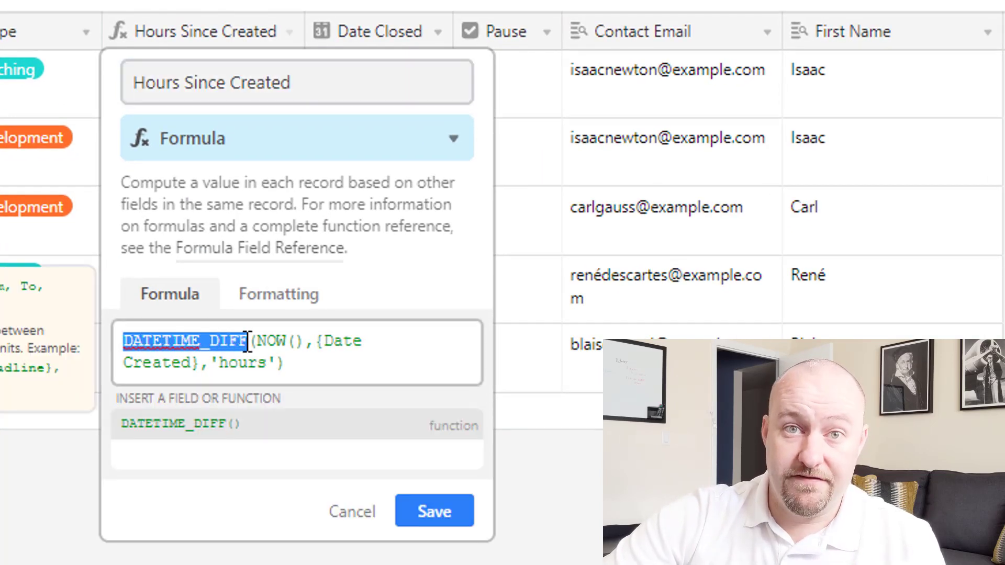
{"action": "left_click", "coordinate": [264, 340]}
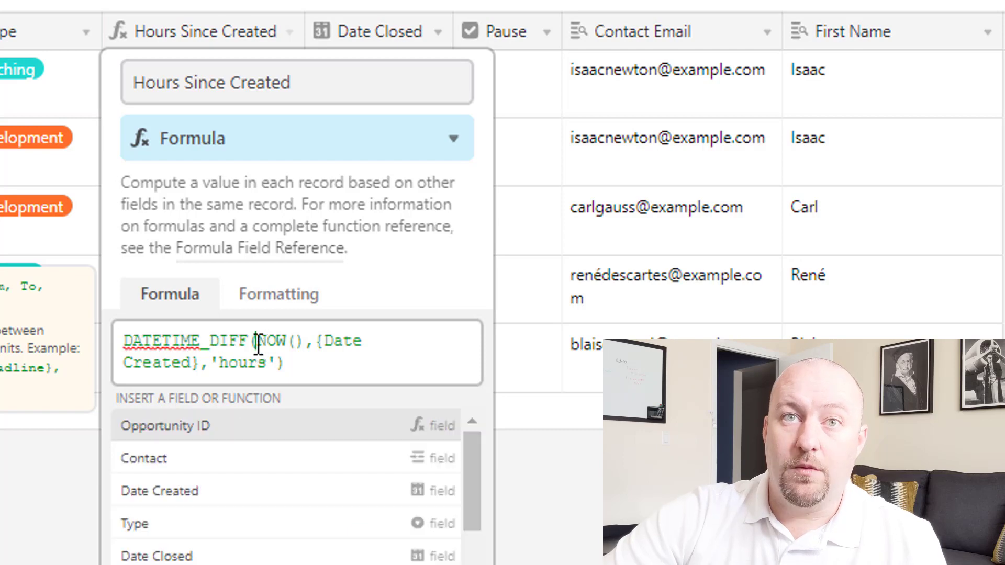
{"action": "left_click", "coordinate": [306, 341]}
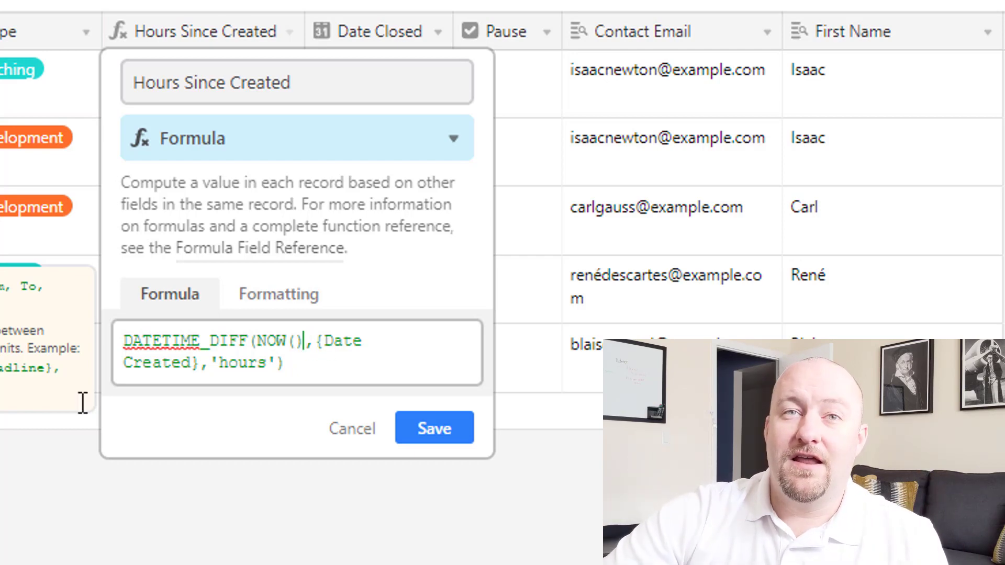
{"action": "left_click", "coordinate": [315, 339]}
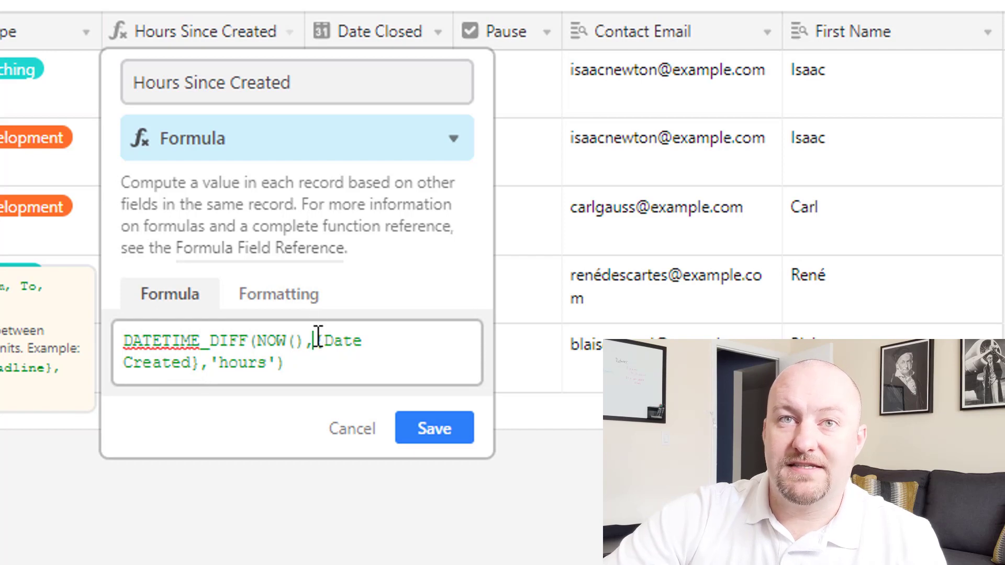
{"action": "left_click_drag", "start_coordinate": [314, 341], "coordinate": [280, 365]}
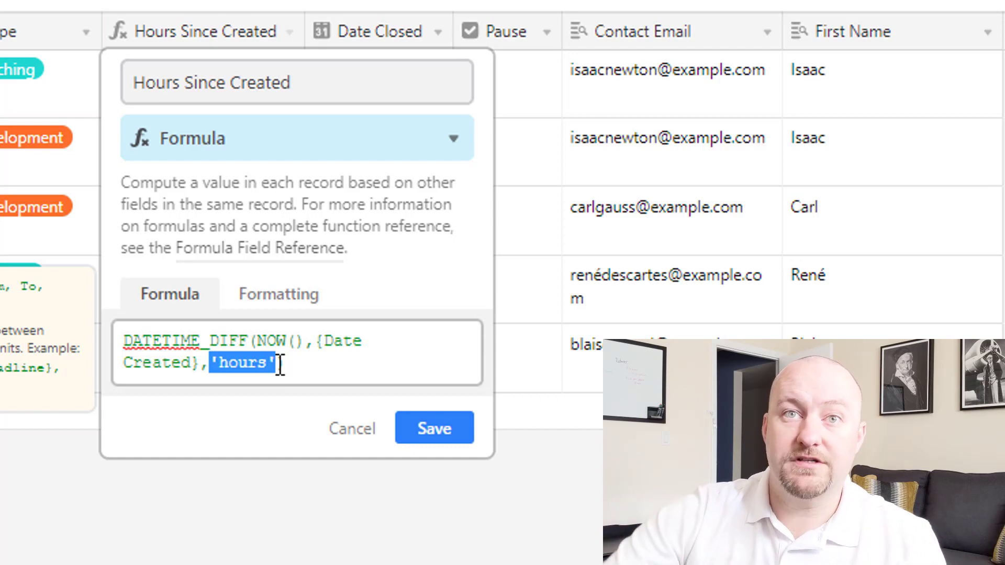
{"action": "left_click", "coordinate": [455, 439]}
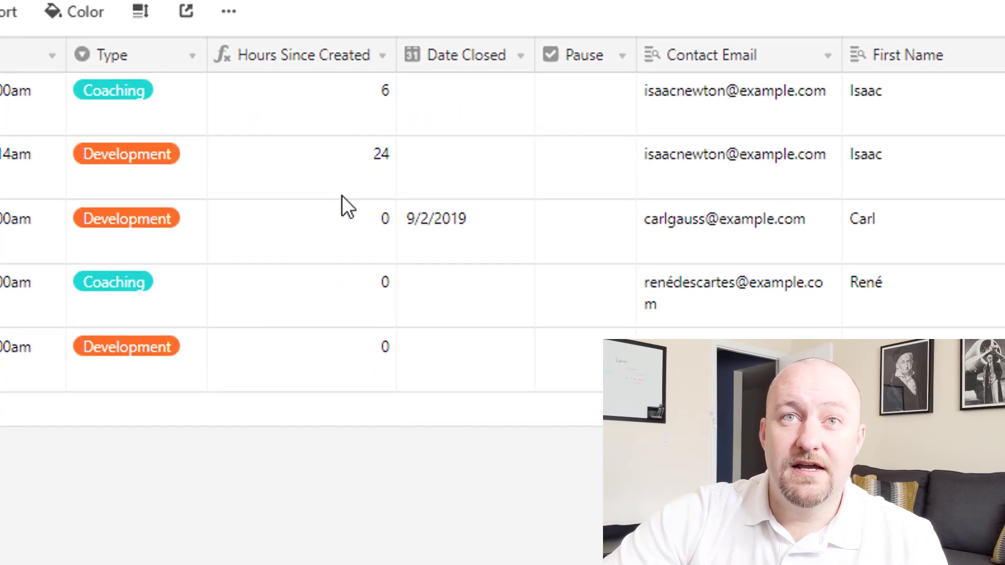
Step: Check the second opportunity's Hours Since Created value and switch the Opportunities table to the "Email #1 (24 hrs)" view
{"action": "left_click", "coordinate": [50, 205]}
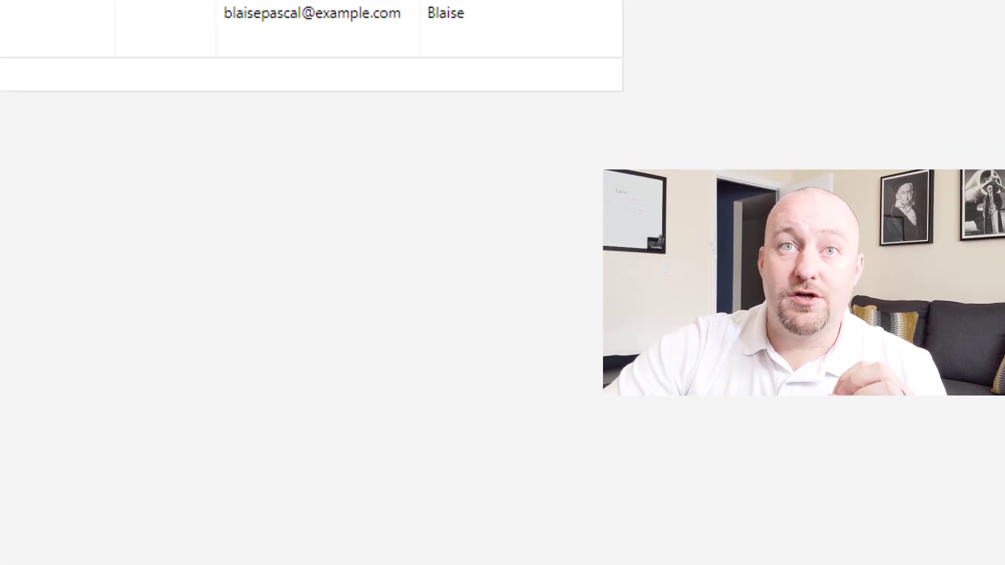
{"action": "left_click", "coordinate": [438, 180]}
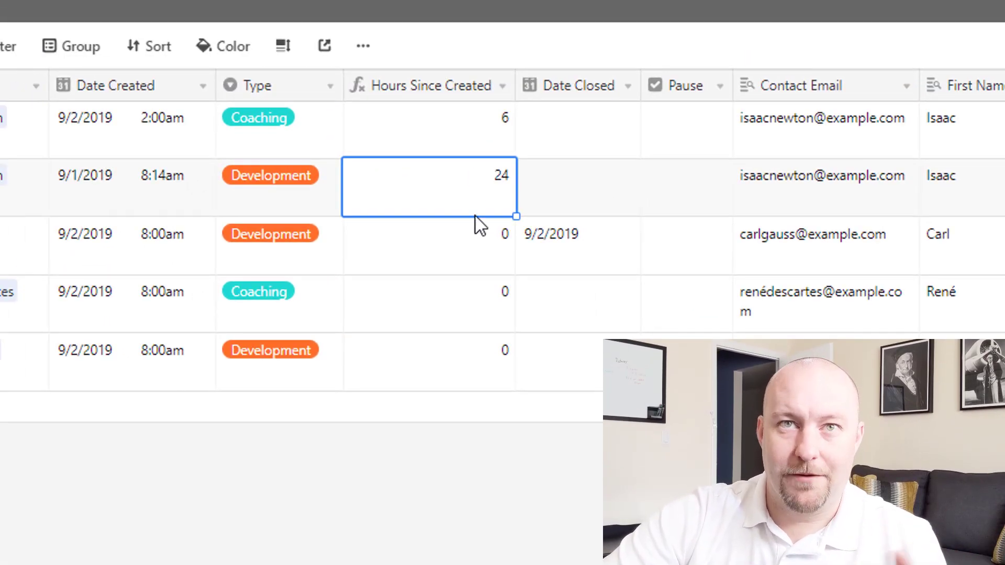
{"action": "key", "text": "Escape"}
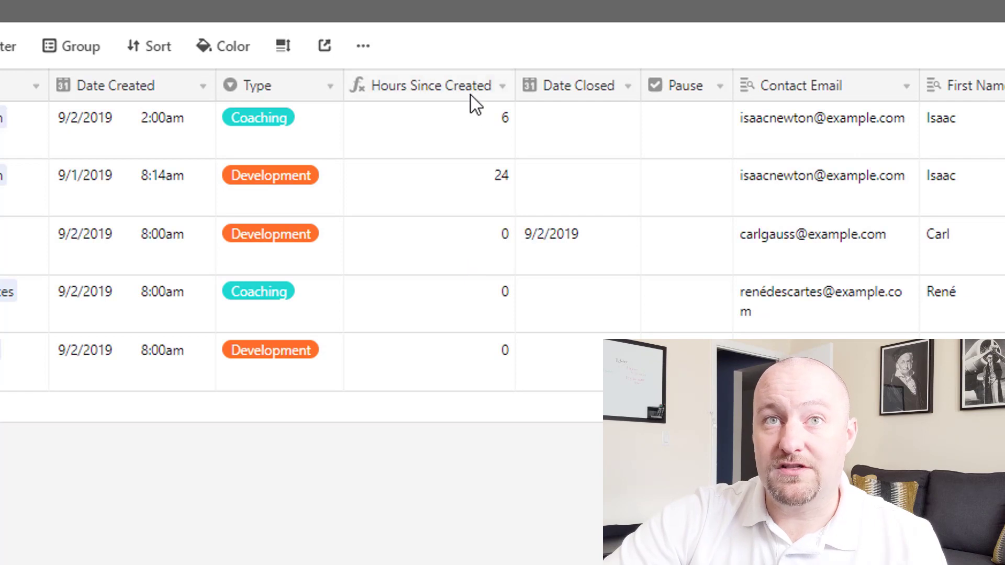
{"action": "left_click", "coordinate": [68, 102]}
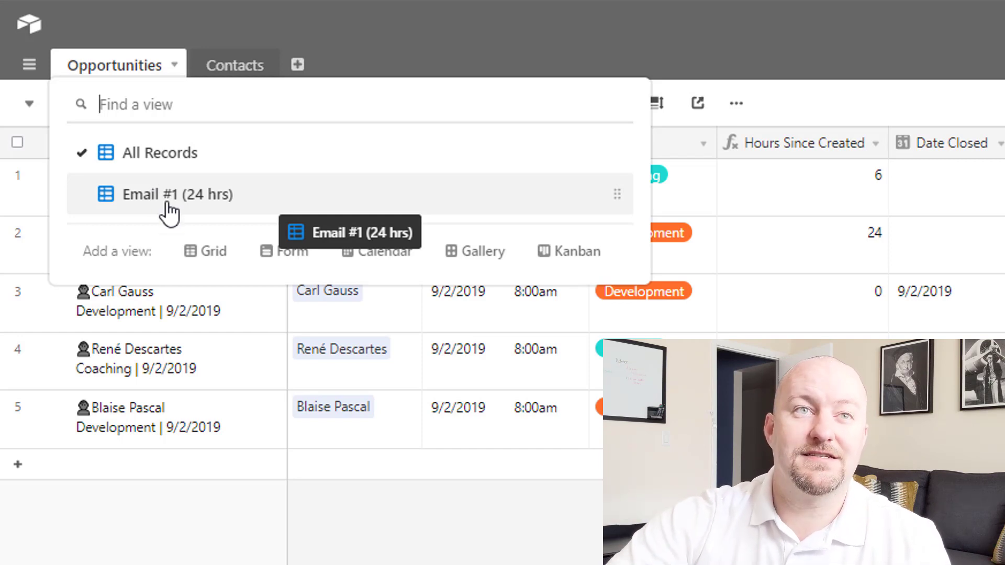
{"action": "left_click", "coordinate": [164, 204]}
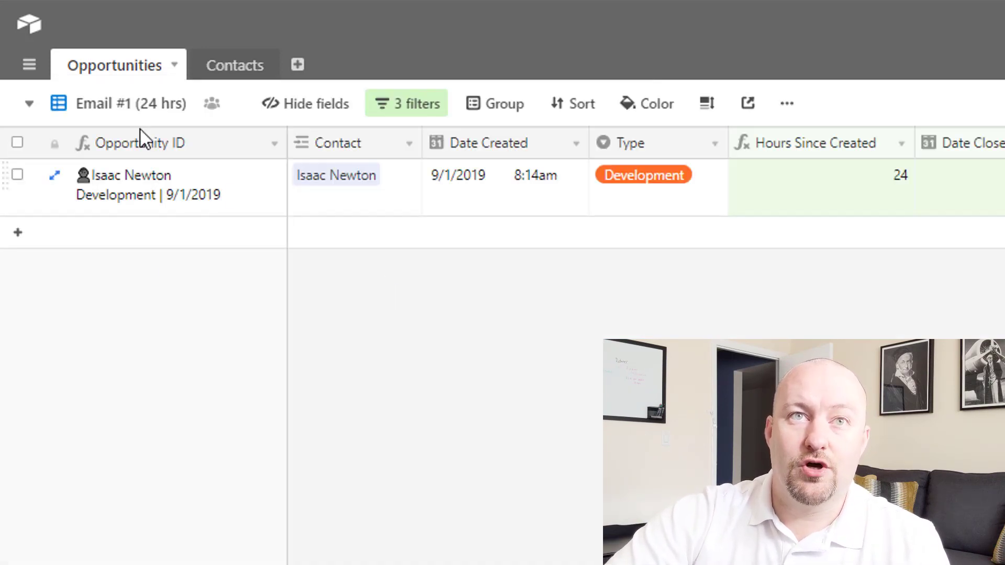
Step: Review the Pause, Date Closed and Hours Since Created filter conditions of the "Email #1 (24 hrs)" view
{"action": "left_click", "coordinate": [393, 108]}
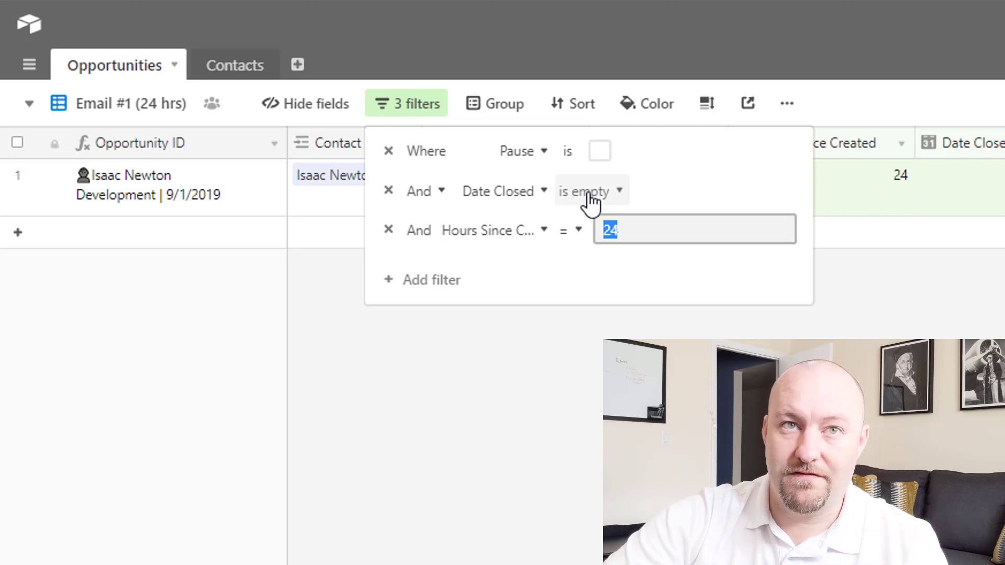
{"action": "left_click", "coordinate": [503, 241]}
{"action": "left_click", "coordinate": [626, 243]}
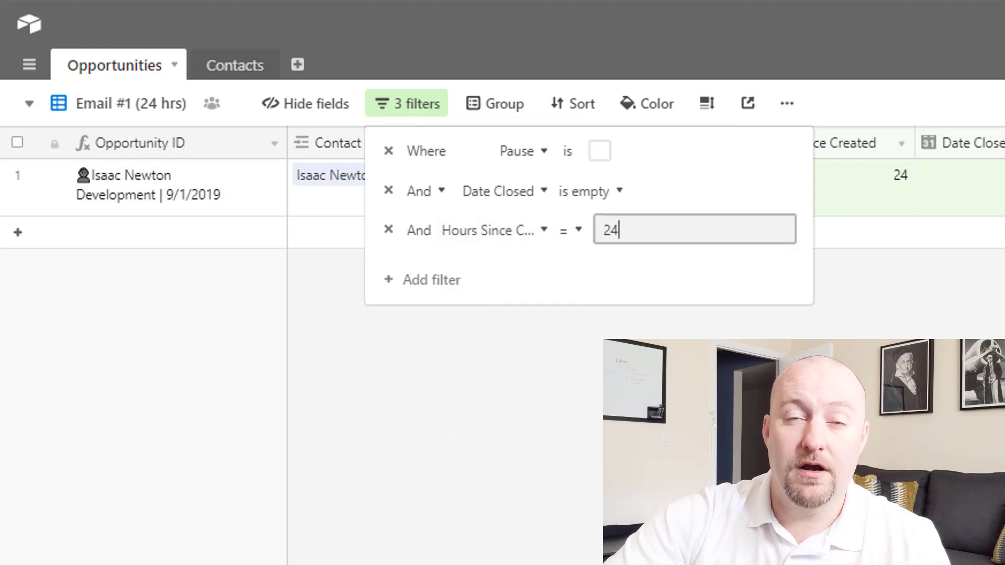
{"action": "key", "text": "Escape"}
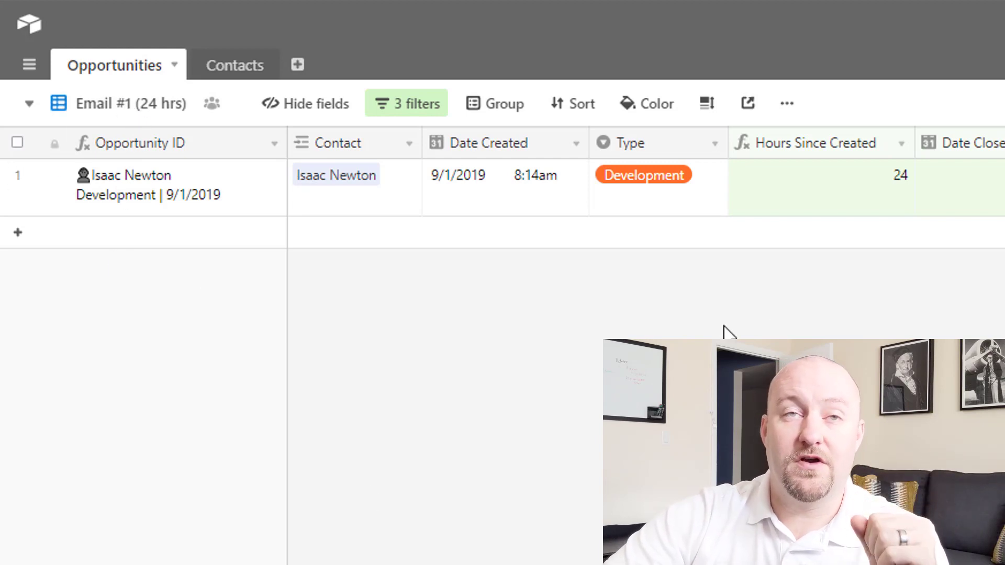
{"action": "left_click", "coordinate": [843, 188]}
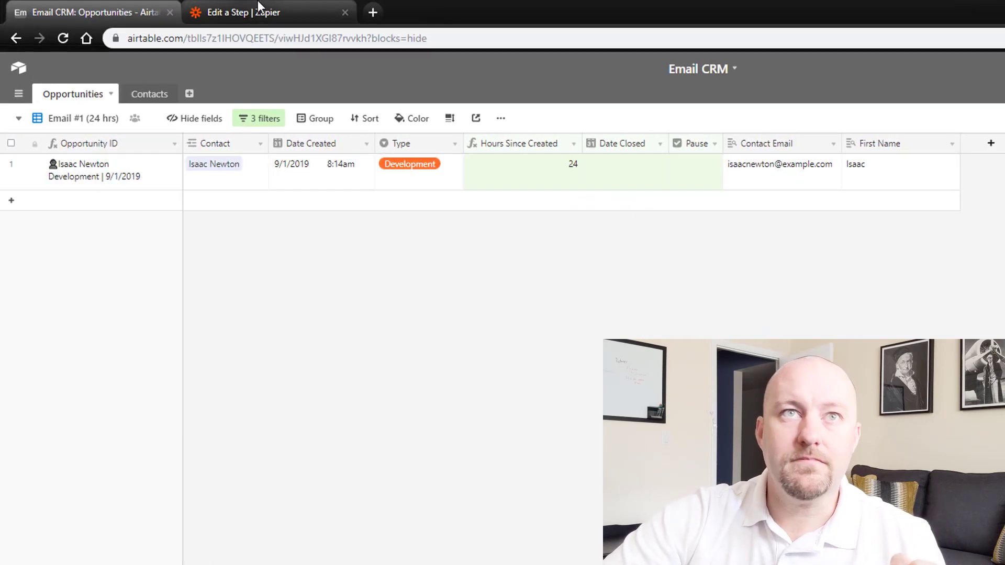
Step: Switch to the Zapier zap editor and review the Airtable trigger's options and Record A's contact email and Opportunity ID
{"action": "left_click", "coordinate": [258, 8]}
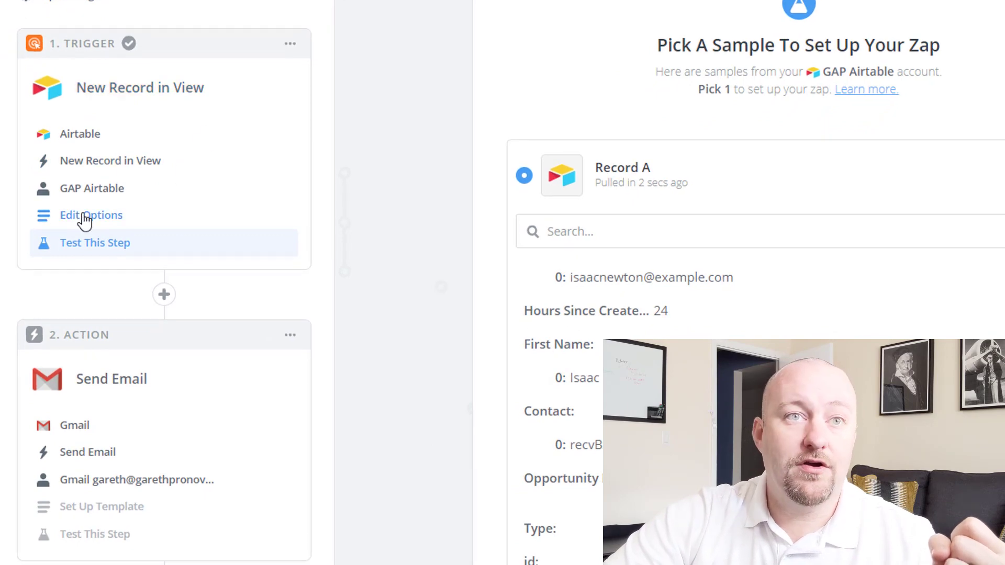
{"action": "left_click", "coordinate": [217, 220]}
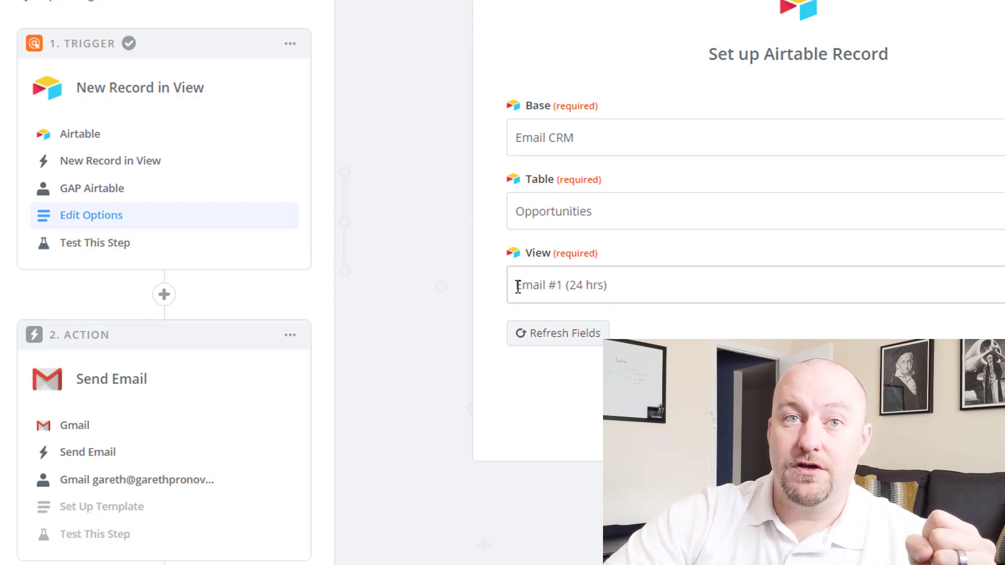
{"action": "left_click", "coordinate": [96, 245]}
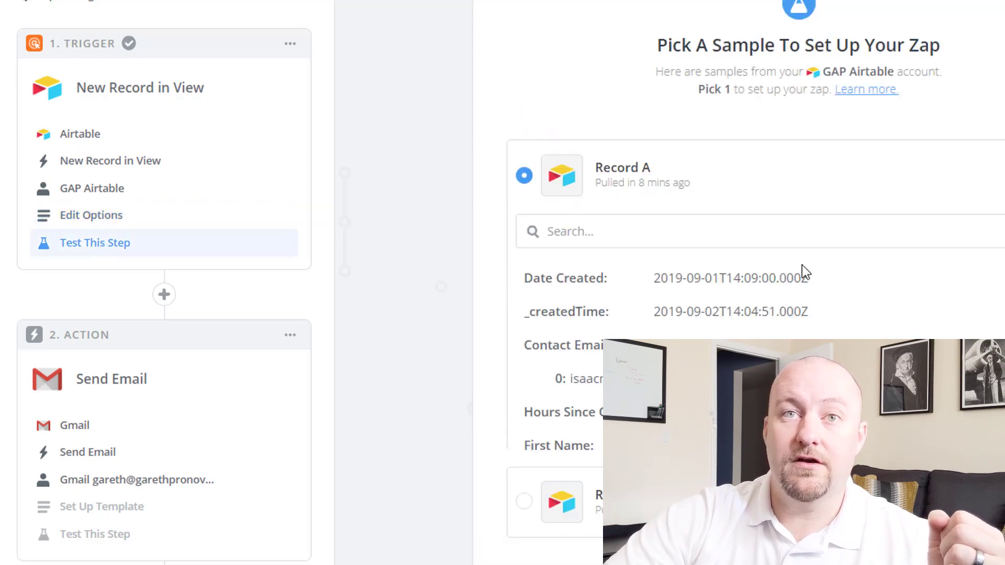
{"action": "scroll", "coordinate": [618, 308], "scroll_direction": "down", "scroll_amount": 2}
{"action": "left_click_drag", "start_coordinate": [574, 277], "coordinate": [738, 276]}
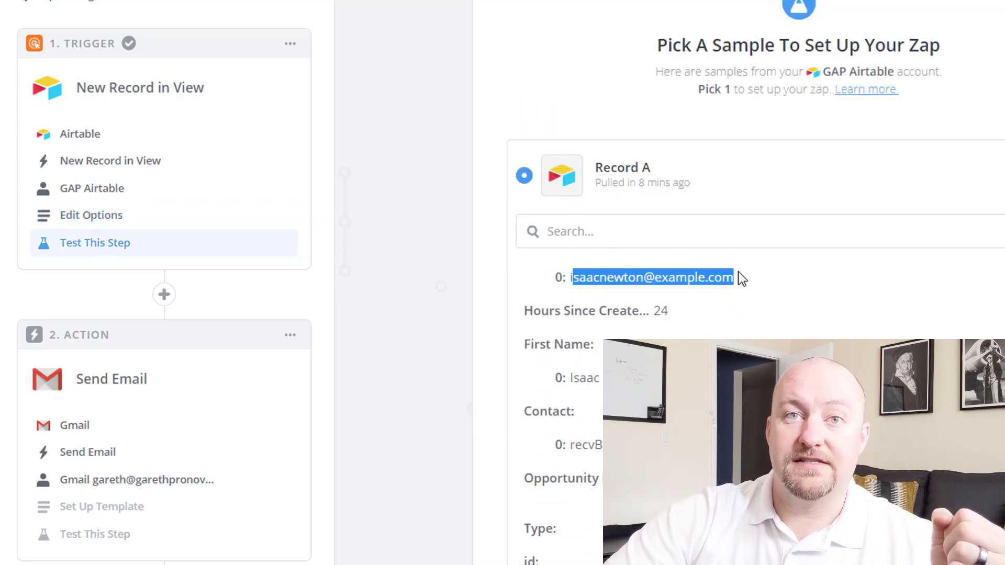
{"action": "scroll", "coordinate": [753, 309], "scroll_direction": "down", "scroll_amount": 3}
{"action": "left_click_drag", "start_coordinate": [656, 303], "coordinate": [799, 327]}
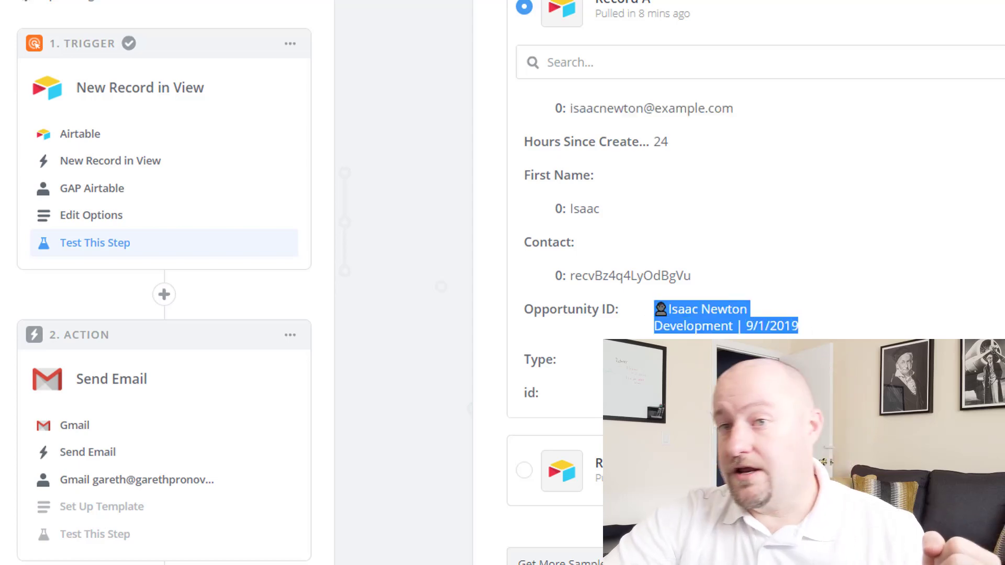
Step: In the Send Email action's template, fill the To field with the Contact Email value from the trigger record
{"action": "left_click", "coordinate": [96, 489]}
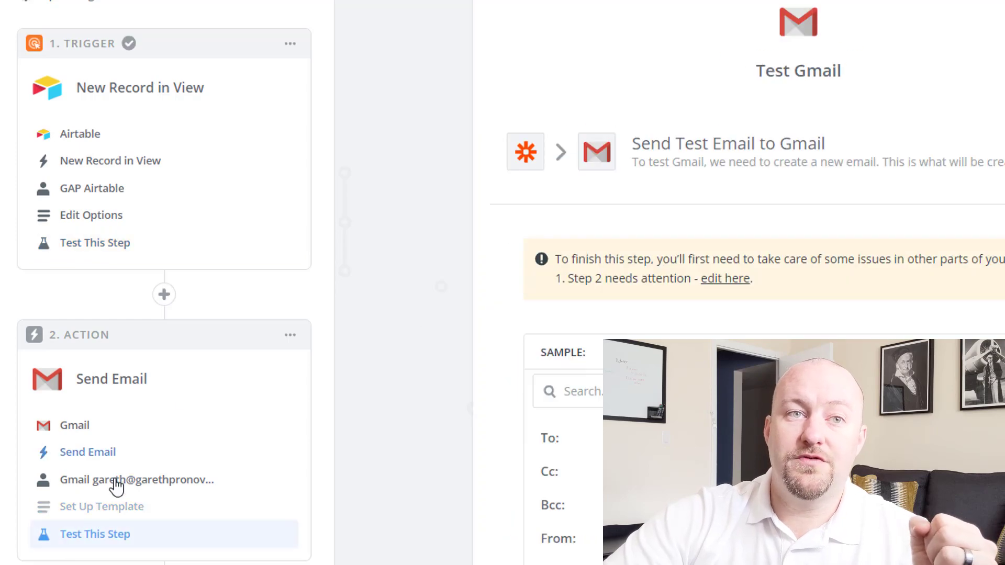
{"action": "left_click", "coordinate": [94, 503]}
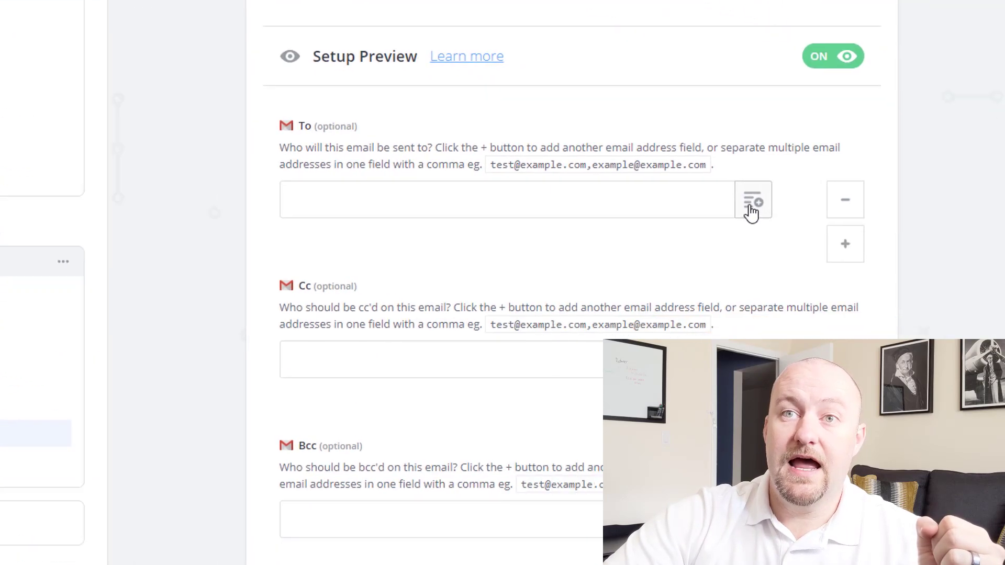
{"action": "left_click", "coordinate": [979, 273]}
{"action": "scroll", "coordinate": [760, 329], "scroll_direction": "down", "scroll_amount": 1}
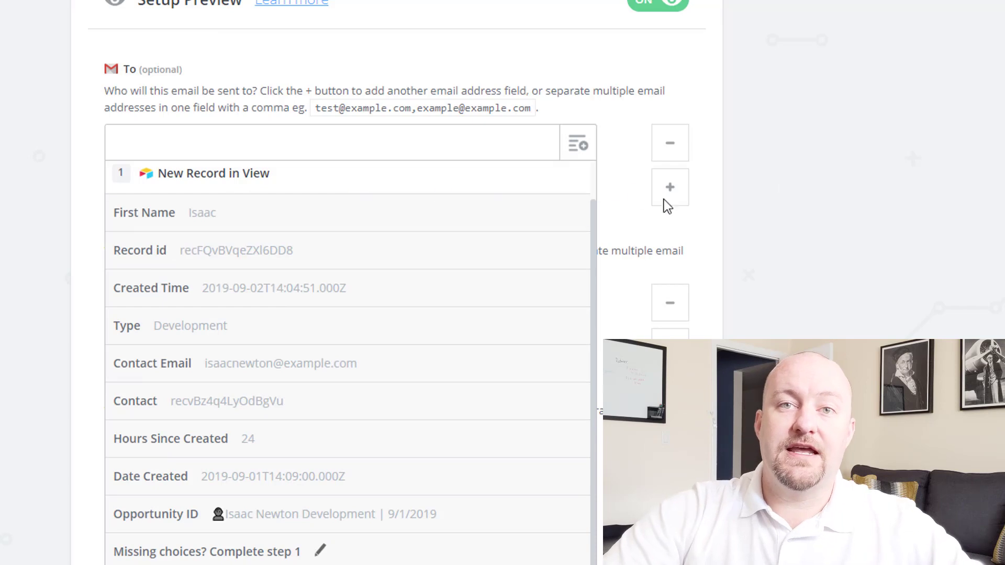
{"action": "scroll", "coordinate": [882, 162], "scroll_direction": "down", "scroll_amount": 5}
{"action": "left_click", "coordinate": [288, 80]}
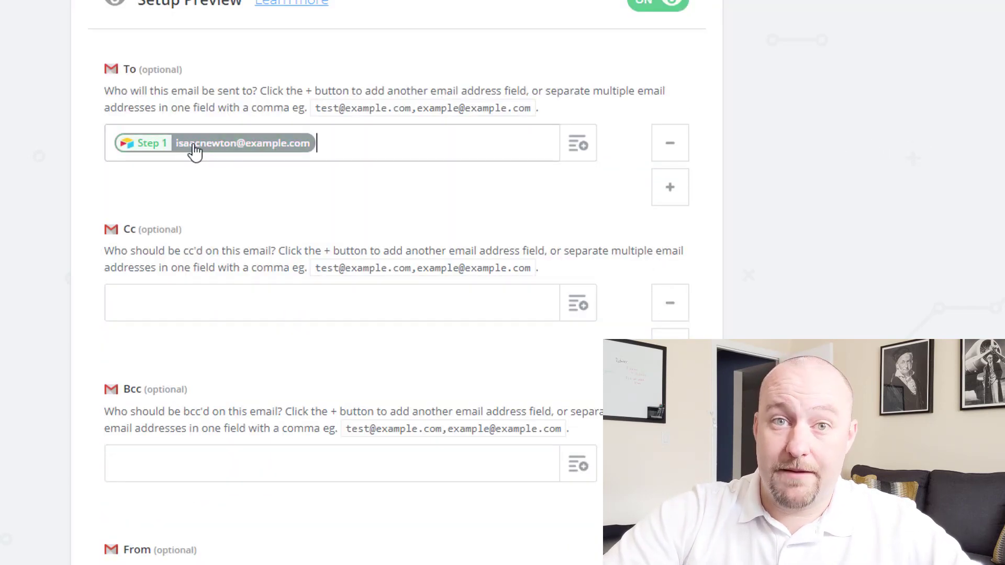
Step: Leave the optional Cc, Bcc and From fields empty and set the email's Subject to "Following Up"
{"action": "scroll", "coordinate": [206, 202], "scroll_direction": "down", "scroll_amount": 3}
{"action": "scroll", "coordinate": [203, 193], "scroll_direction": "down", "scroll_amount": 3}
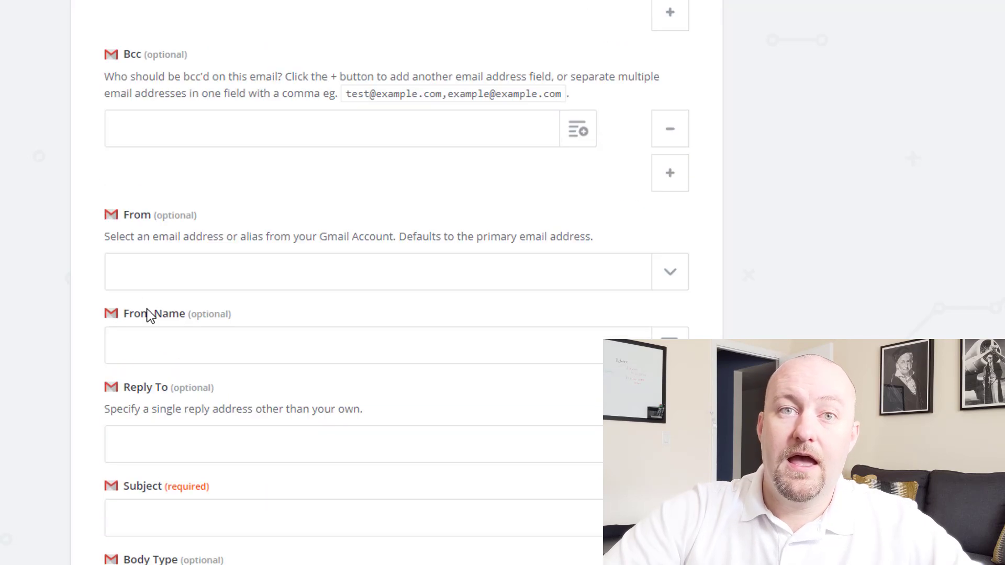
{"action": "left_click", "coordinate": [146, 279]}
{"action": "left_click", "coordinate": [62, 236]}
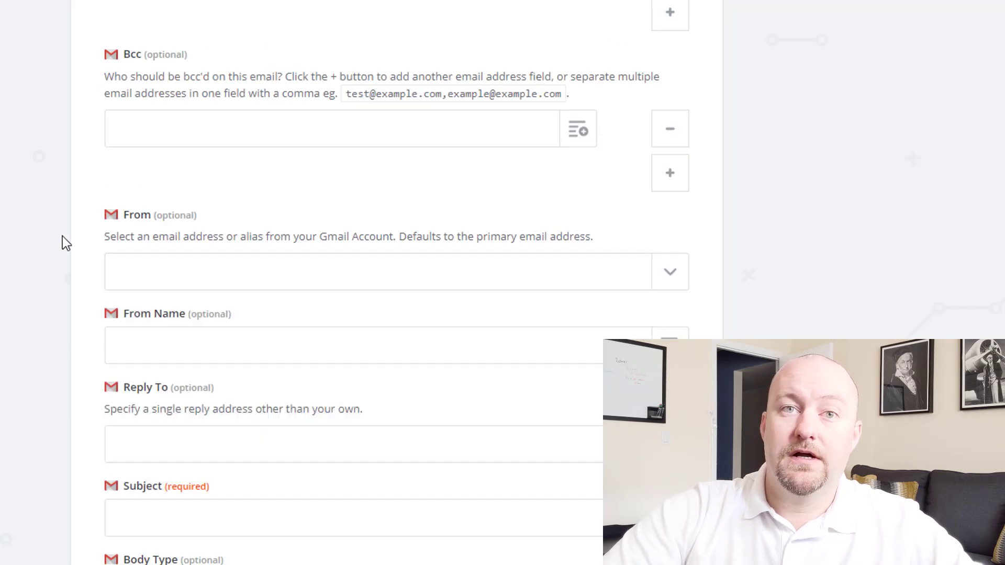
{"action": "scroll", "coordinate": [120, 237], "scroll_direction": "down", "scroll_amount": 3}
{"action": "scroll", "coordinate": [156, 272], "scroll_direction": "down", "scroll_amount": 3}
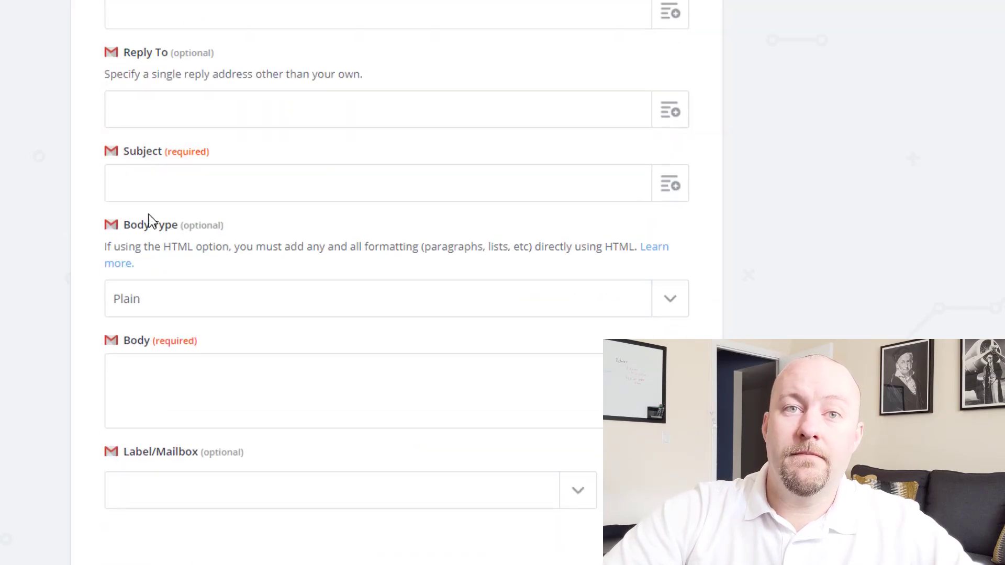
{"action": "left_click", "coordinate": [562, 178]}
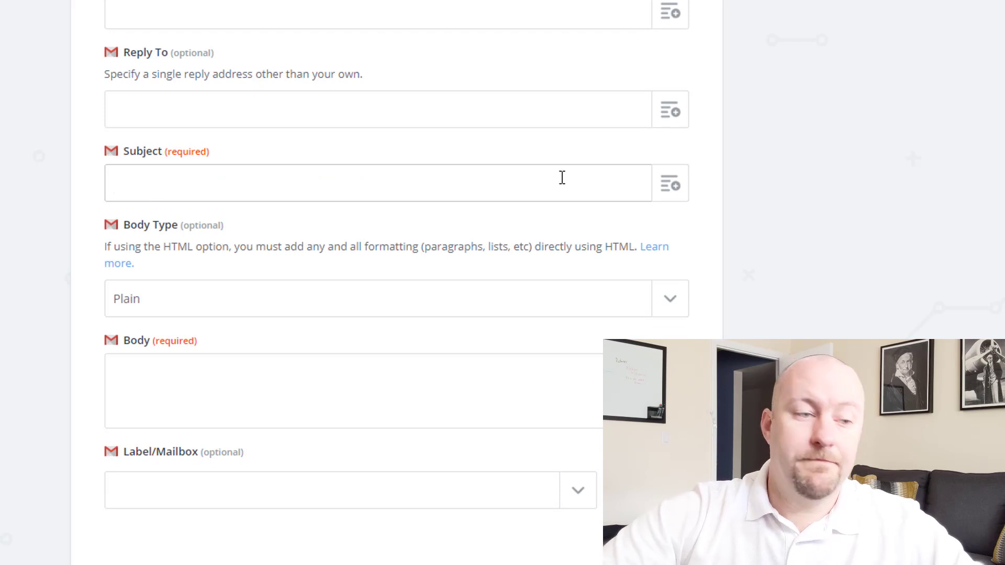
{"action": "type", "text": "Following Up"}
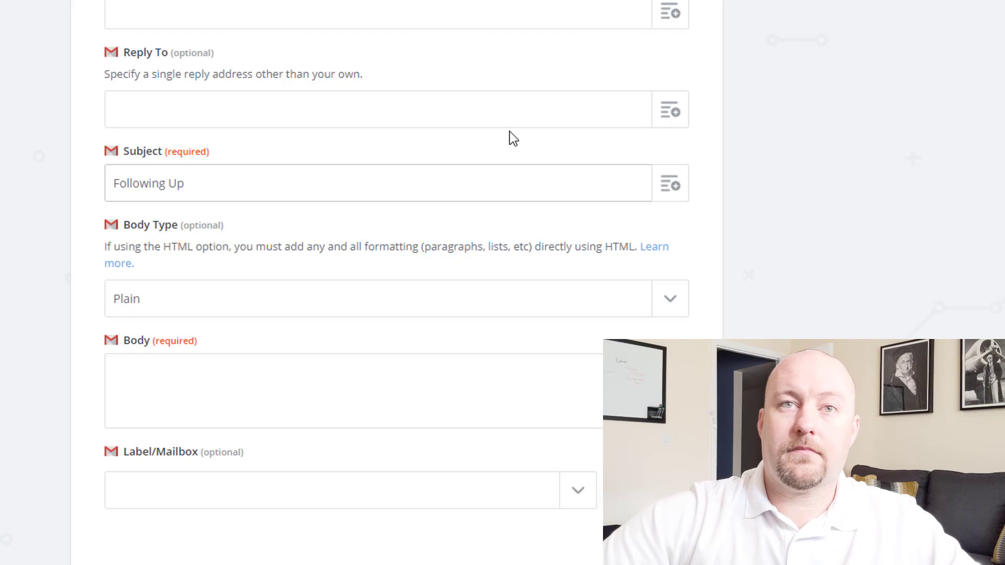
Step: Begin the email body with "Hi" followed by the First Name value from the trigger record
{"action": "scroll", "coordinate": [502, 151], "scroll_direction": "down", "scroll_amount": 3}
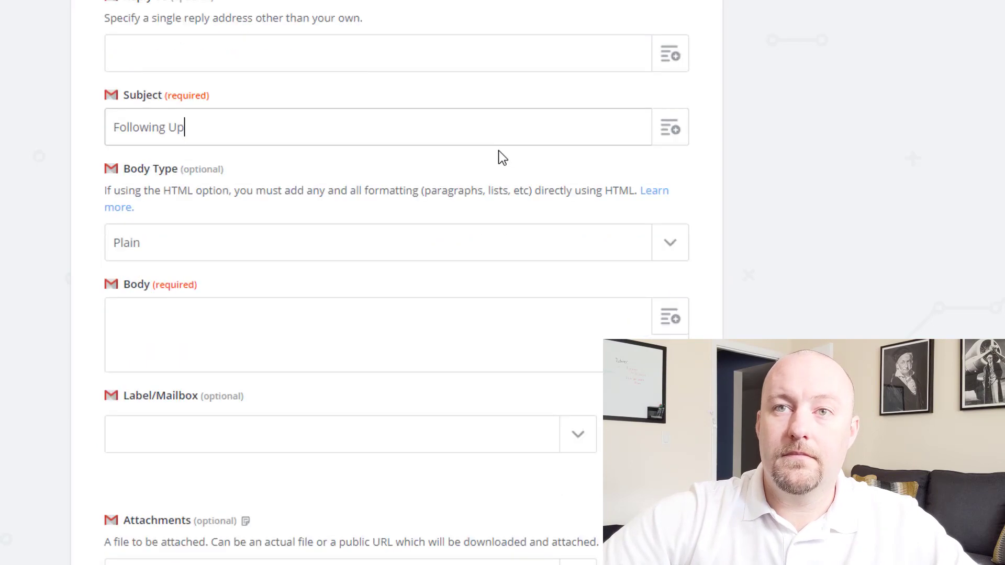
{"action": "left_click", "coordinate": [169, 200]}
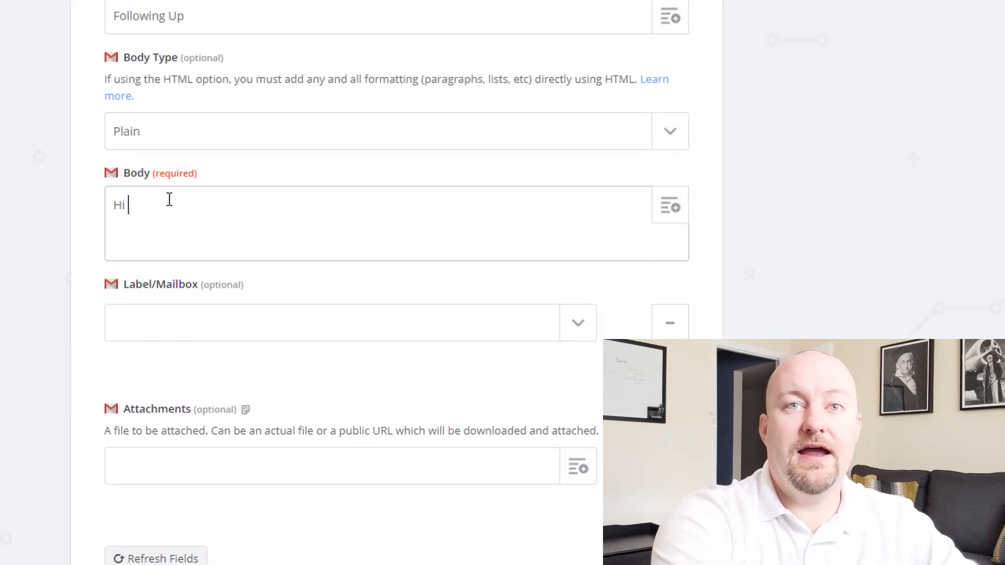
{"action": "left_click", "coordinate": [653, 215]}
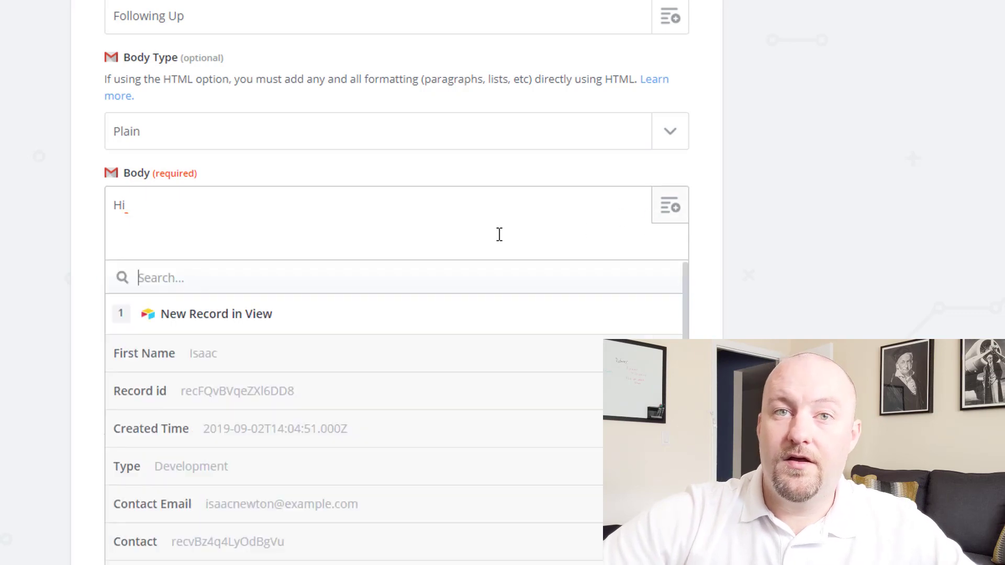
{"action": "left_click", "coordinate": [175, 352]}
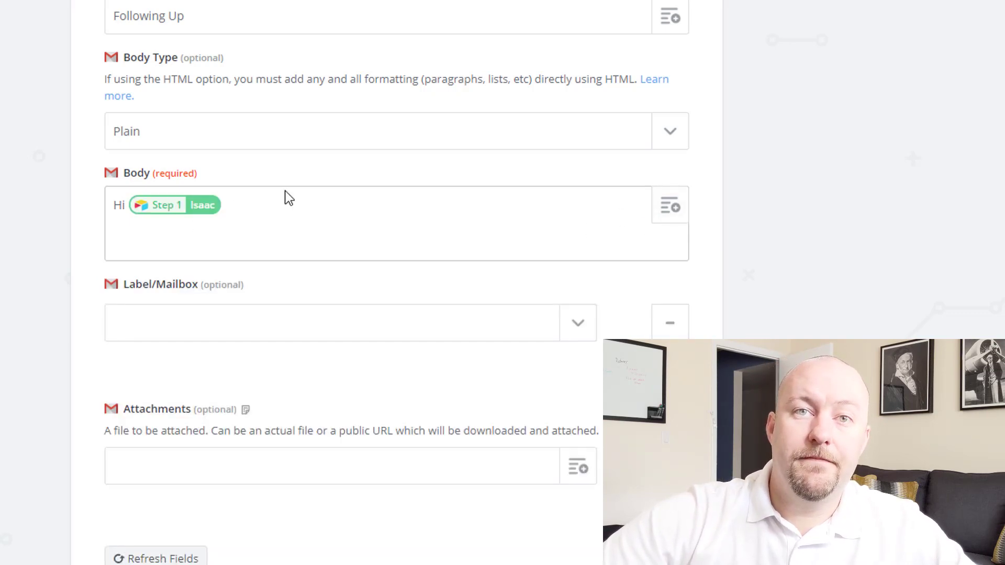
Step: Complete the body with "Just following up to see if you had any questions about what we discussed.", "Thanks," and the sender's first name
{"action": "type", "text": ","}
{"action": "key", "text": "Return"}
{"action": "key", "text": "Return"}
{"action": "type", "text": "Just following up to see if you had any questions about what we discussed."}
{"action": "key", "text": "Return"}
{"action": "key", "text": "Return"}
{"action": "type", "text": "Thanks,"}
{"action": "key", "text": "Return"}
{"action": "type", "text": "Gareth"}
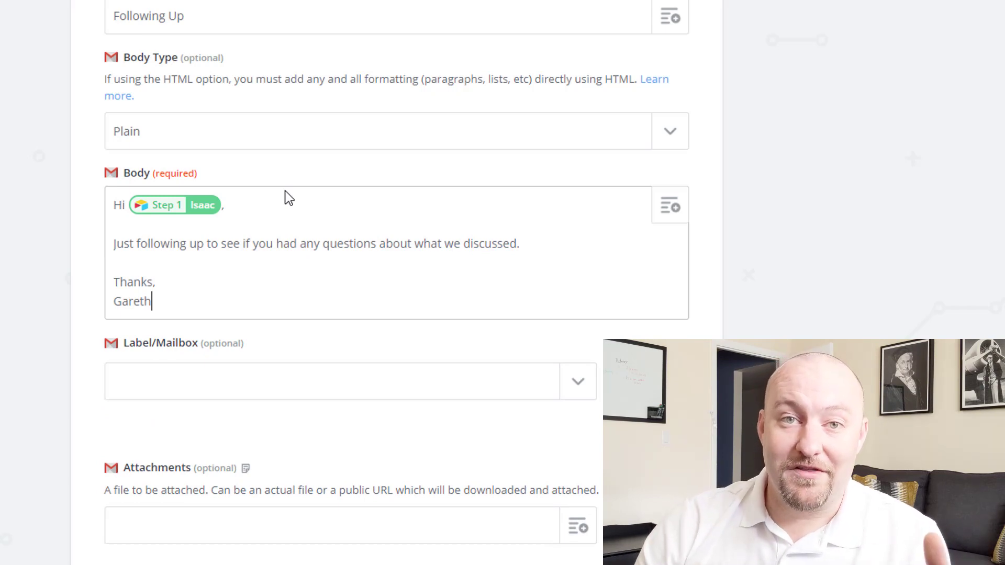
{"action": "scroll", "coordinate": [286, 197], "scroll_direction": "down", "scroll_amount": 4}
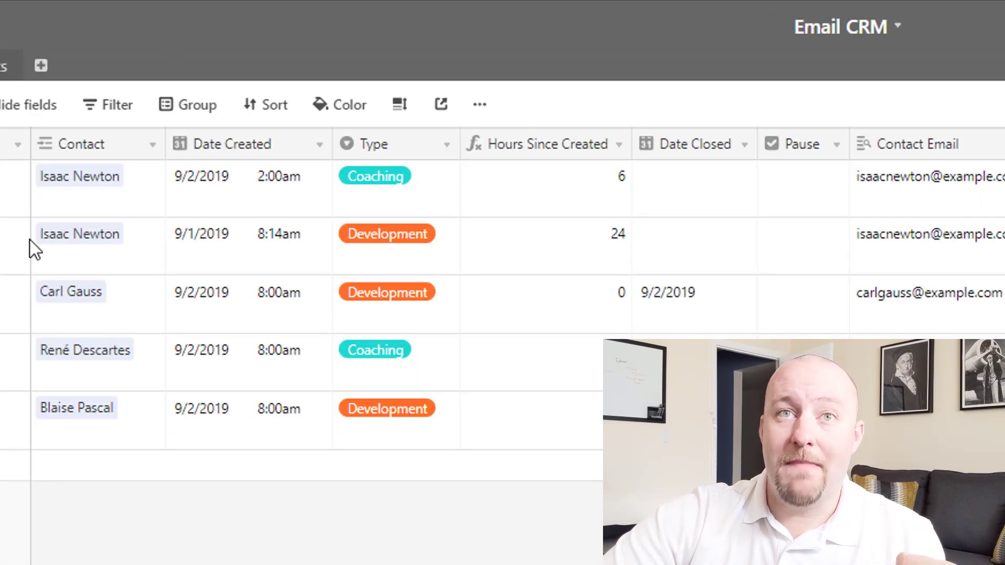
Step: In Airtable's Opportunities table, tick the second opportunity's Pause checkbox and select the third opportunity's Date Closed
{"action": "left_click", "coordinate": [794, 246]}
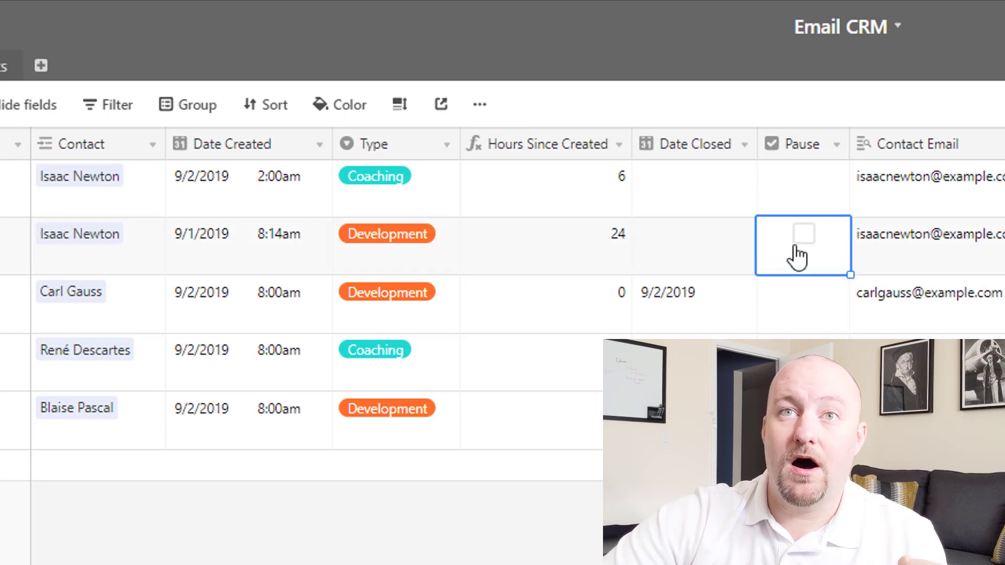
{"action": "left_click", "coordinate": [801, 235]}
{"action": "left_click", "coordinate": [680, 301]}
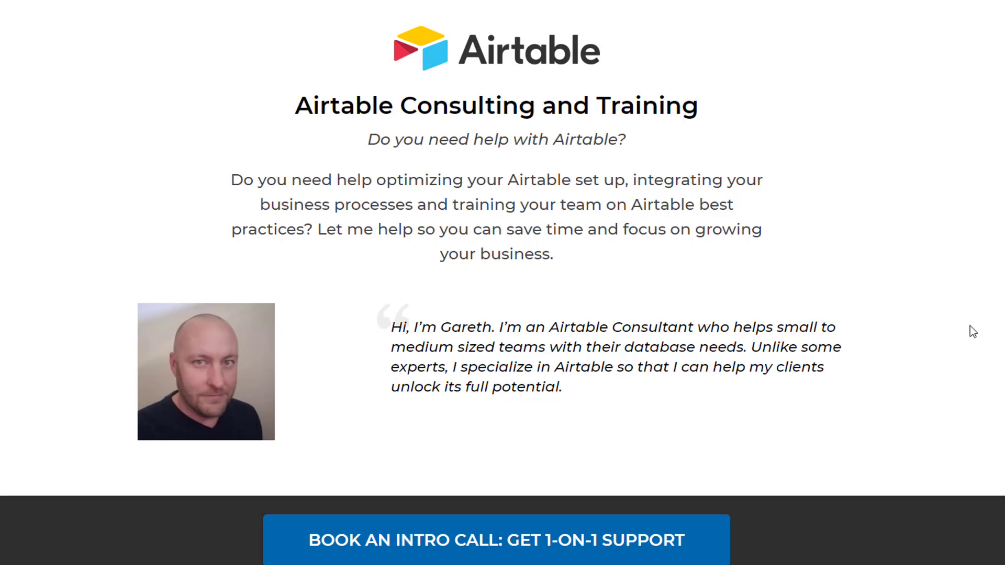
Step: Look through the Airtable consulting web page and the list of zaps in Zapier's GAP Consulting folder
{"action": "scroll", "coordinate": [930, 344], "scroll_direction": "down", "scroll_amount": 10}
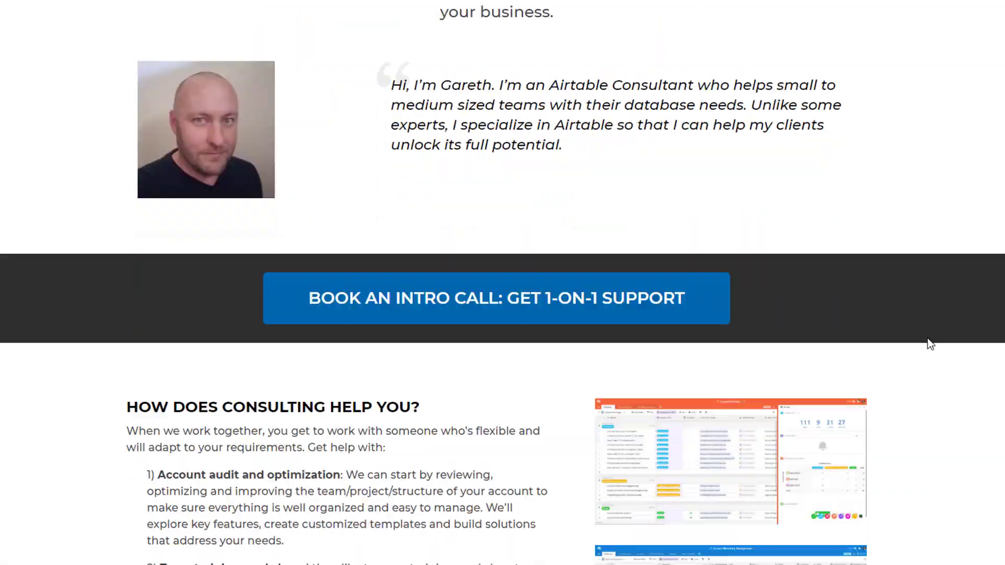
{"action": "scroll", "coordinate": [930, 344], "scroll_direction": "down", "scroll_amount": 10}
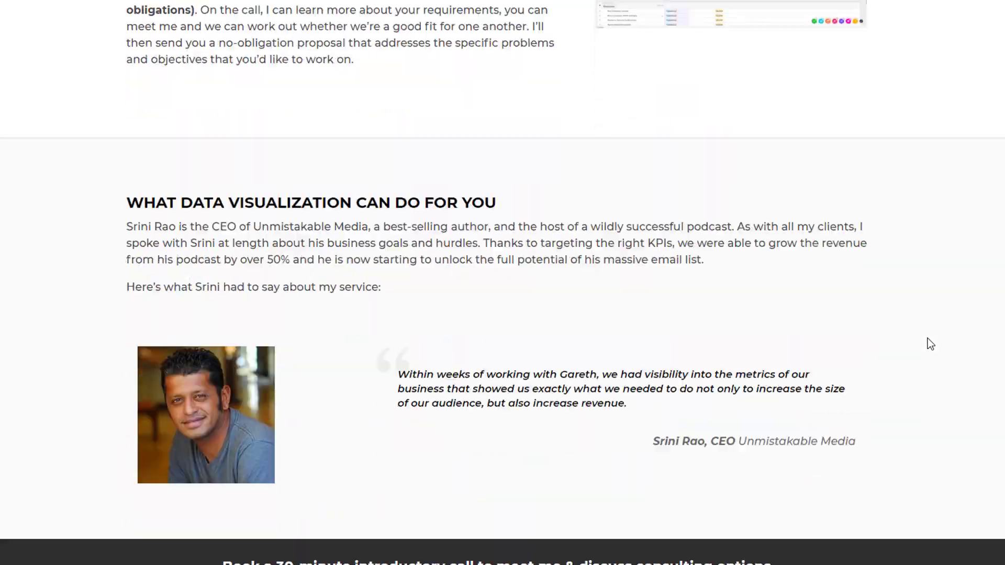
{"action": "left_click", "coordinate": [516, 560]}
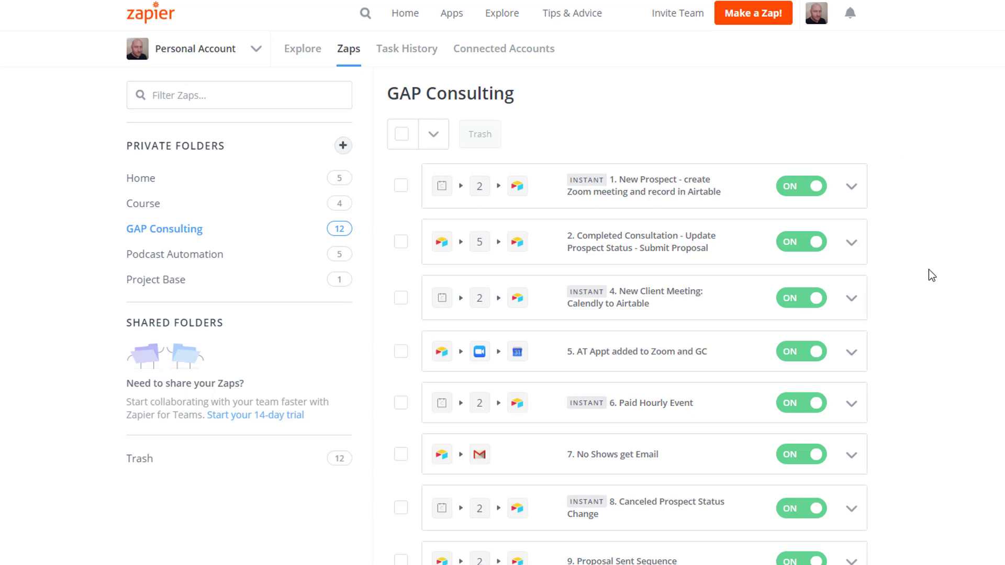
{"action": "scroll", "coordinate": [941, 297], "scroll_direction": "down", "scroll_amount": 1}
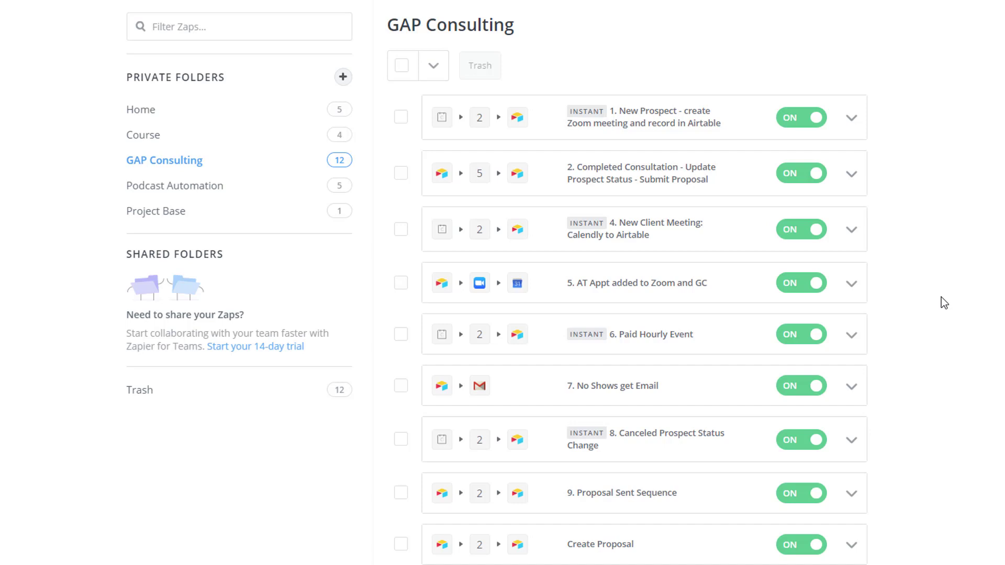
{"action": "scroll", "coordinate": [941, 296], "scroll_direction": "up", "scroll_amount": 1}
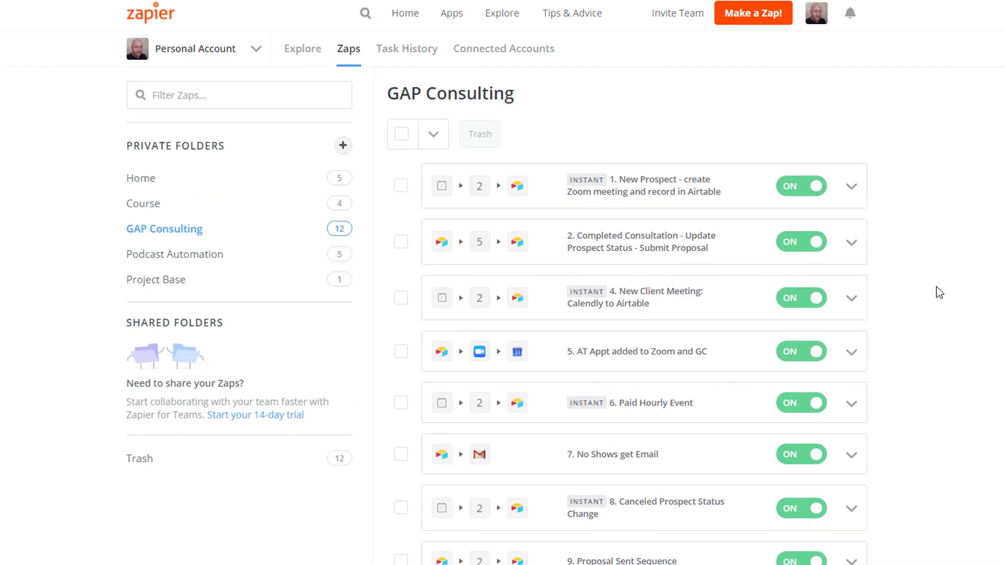